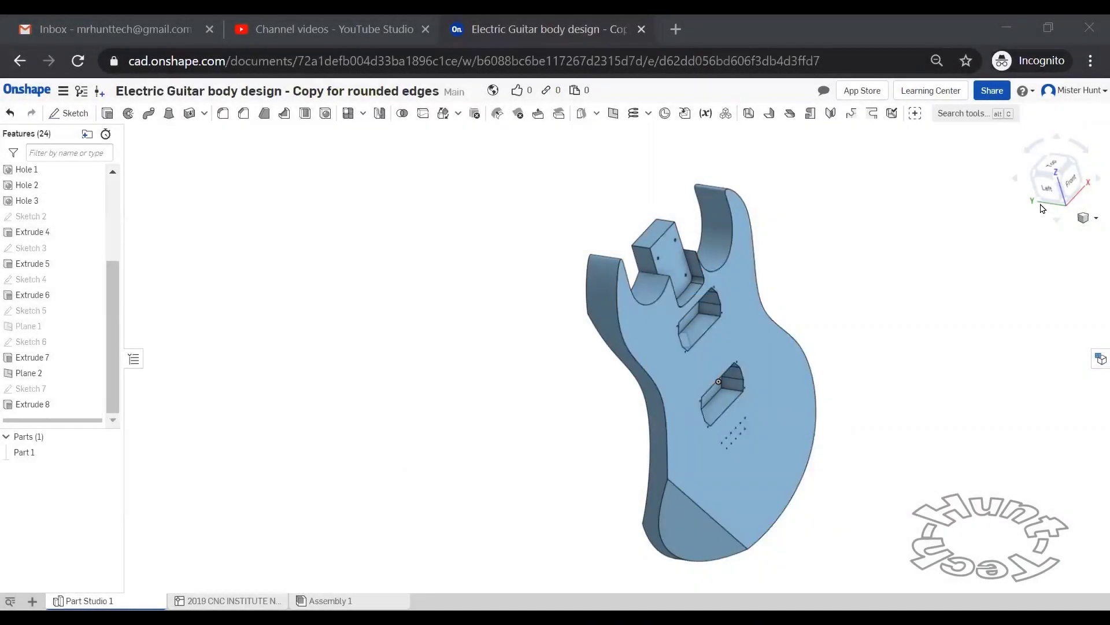
Step: Round the neck-joint block's two top edges with a 0.125 in fillet
click(1071, 162)
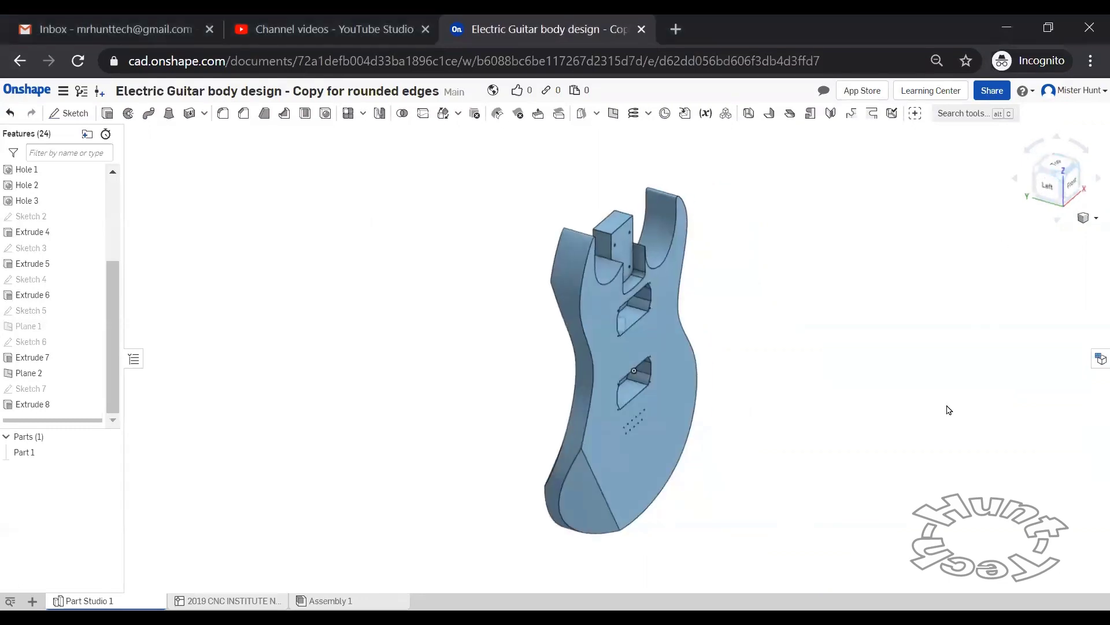
right_drag(742, 566, 707, 577)
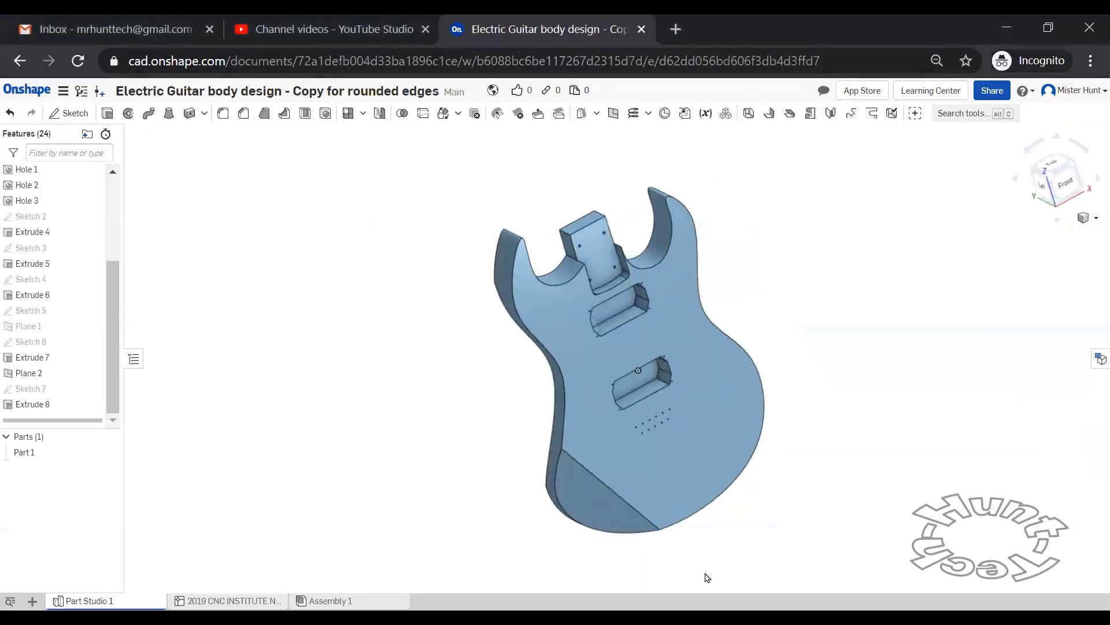
click(223, 113)
scroll(584, 224, down, 2)
scroll(584, 225, up, 5)
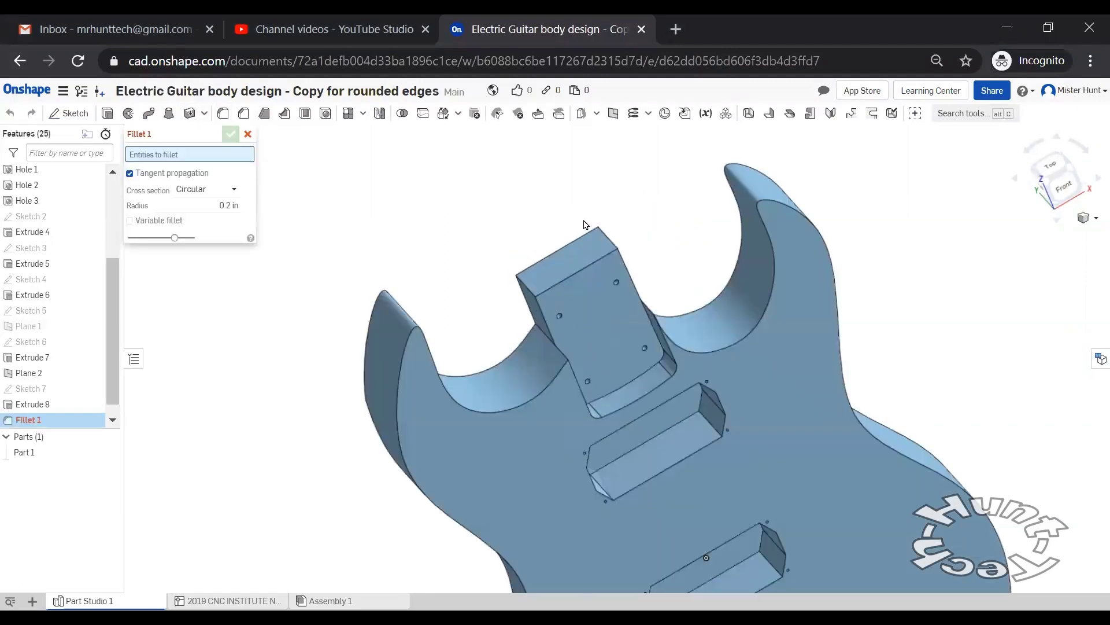
click(629, 254)
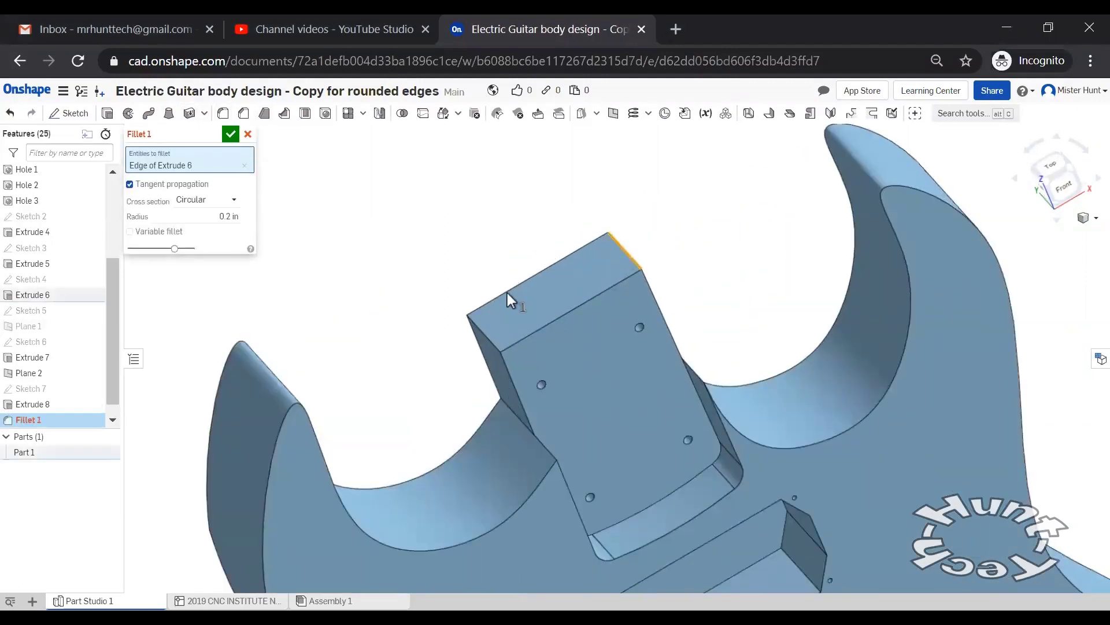
click(484, 334)
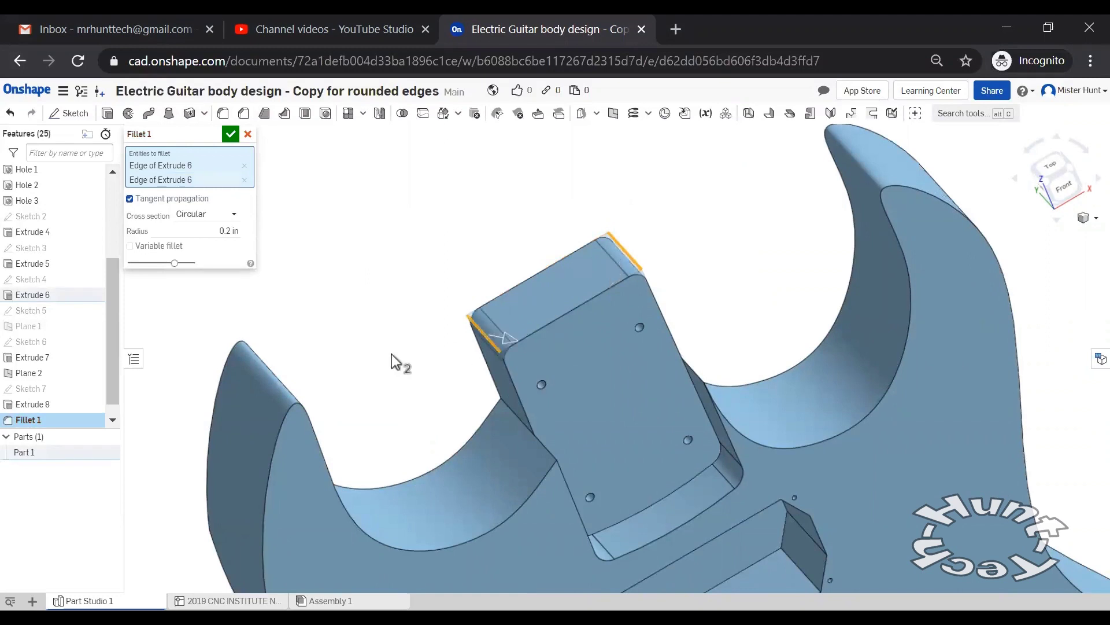
click(209, 232)
text(0.125)
key(Return)
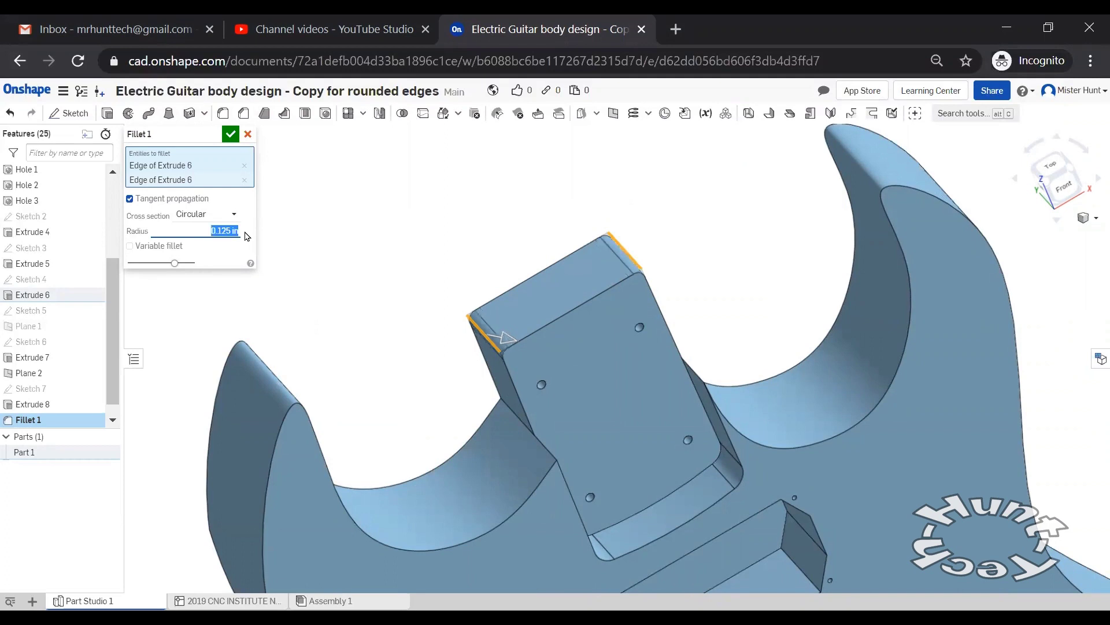
click(230, 134)
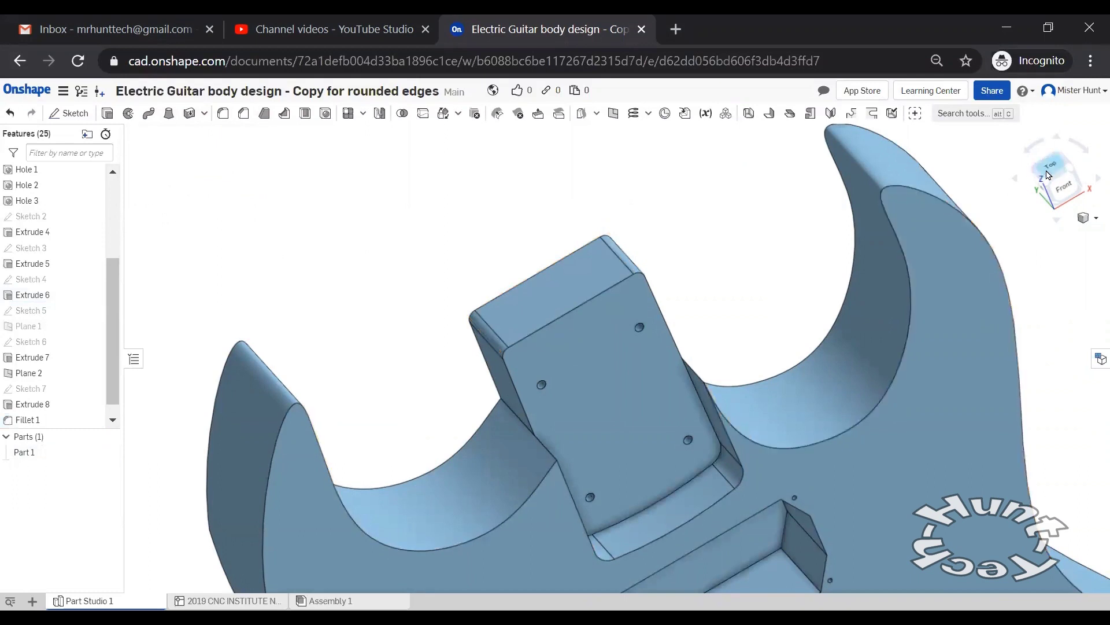
Step: Fillet the straight edge across the lower front face at a 3 in radius
click(1071, 174)
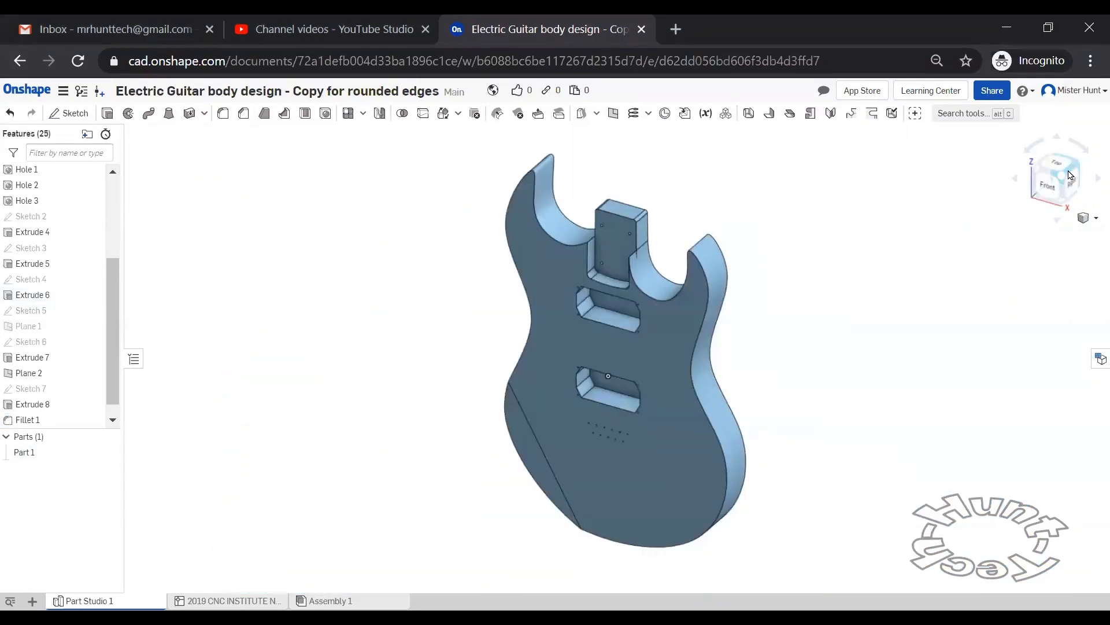
right_drag(641, 356, 518, 399)
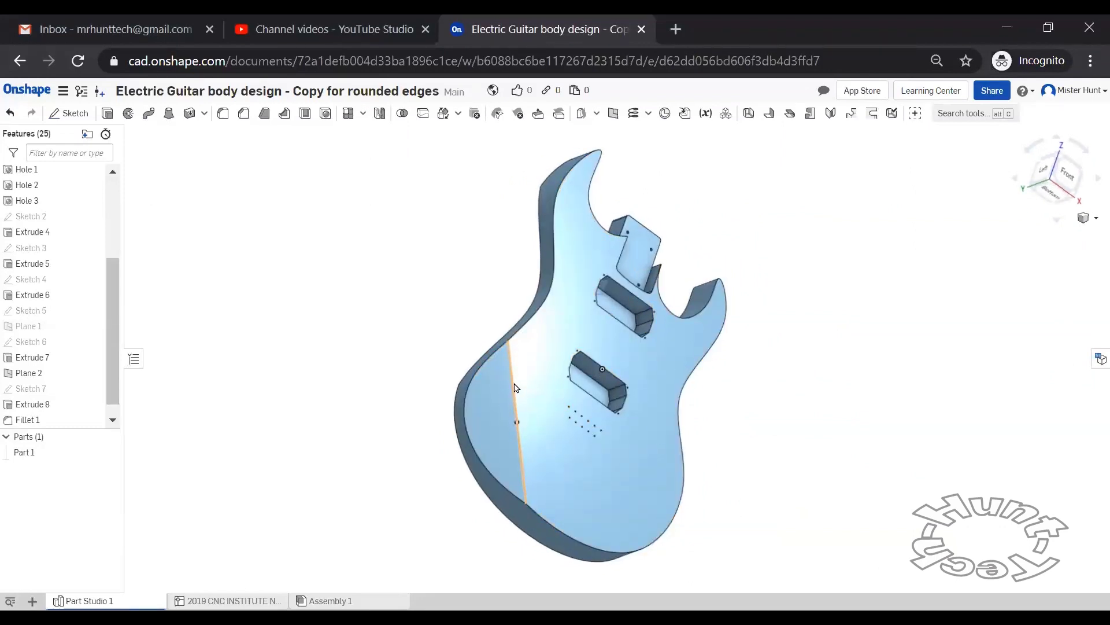
click(516, 387)
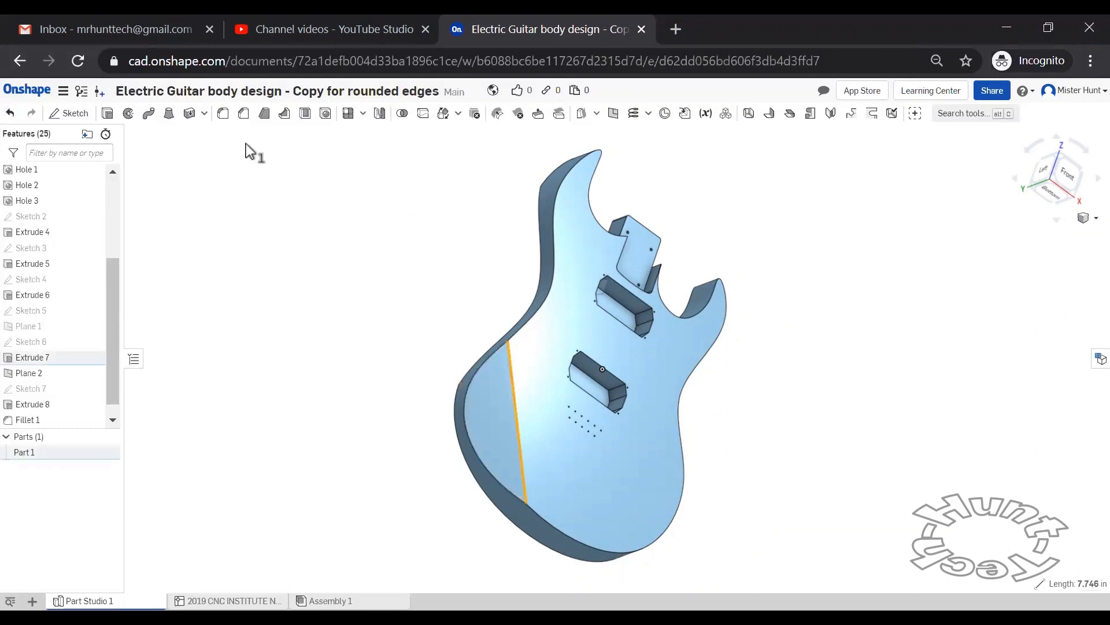
click(223, 114)
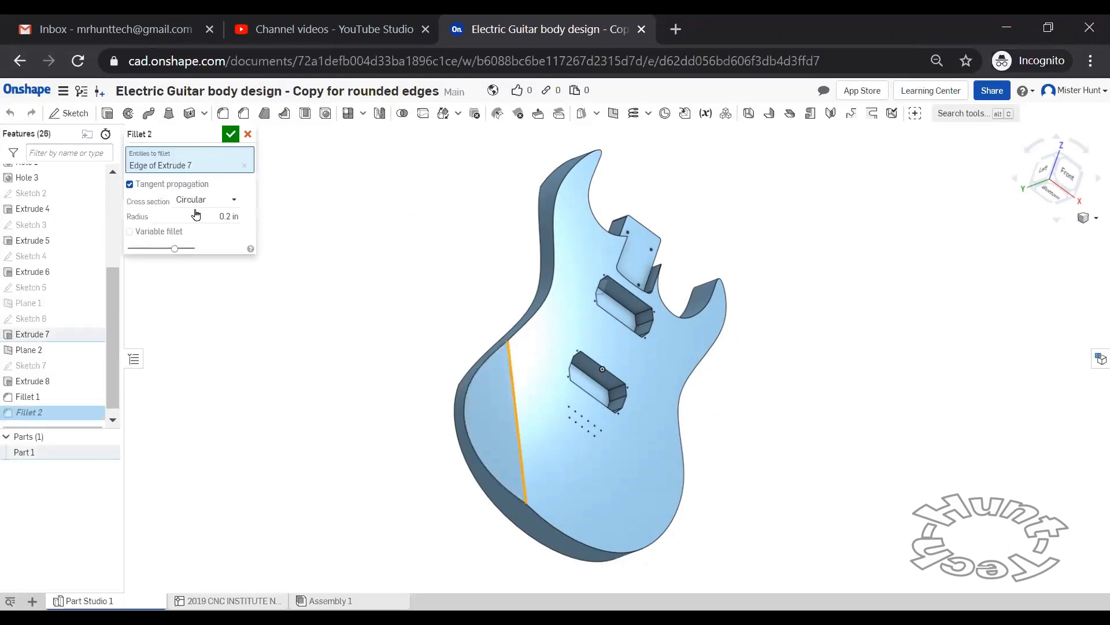
text(3)
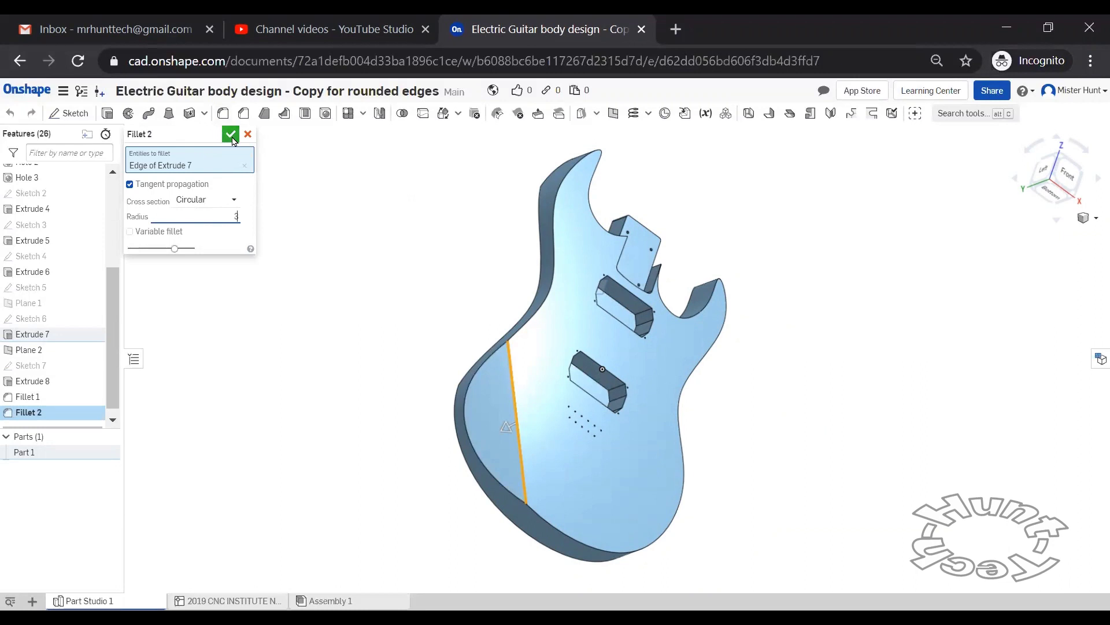
key(Return)
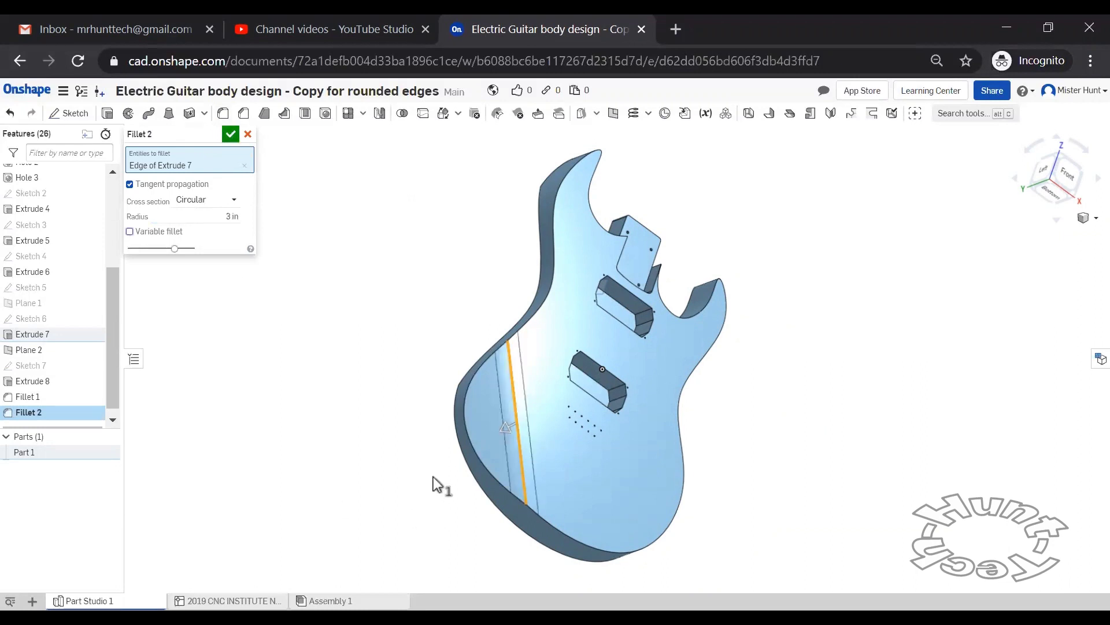
right_drag(515, 434, 507, 403)
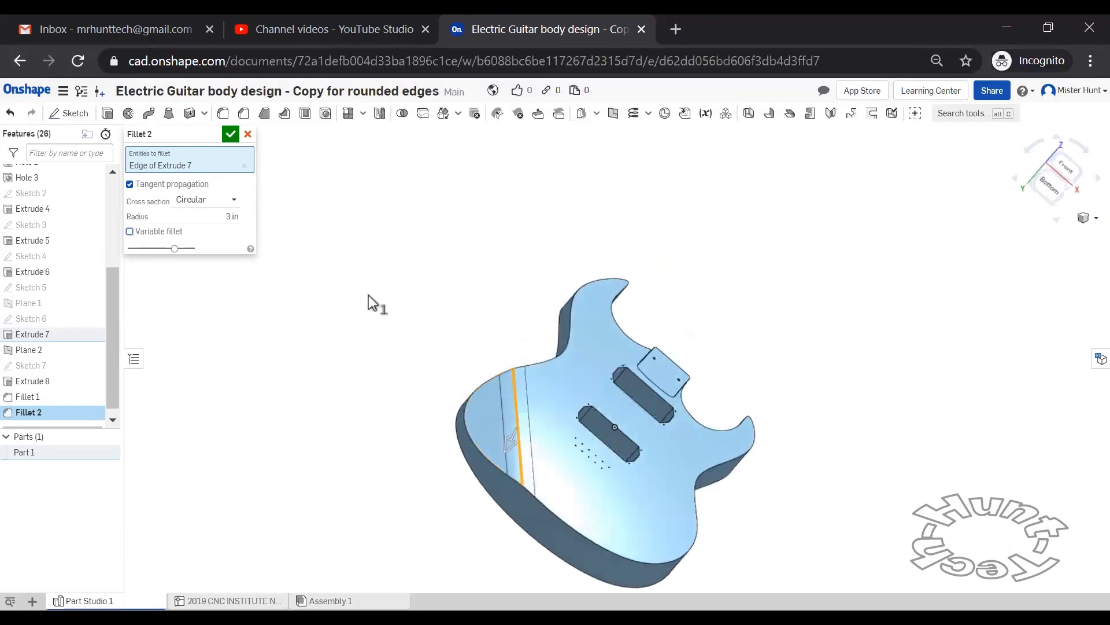
click(231, 135)
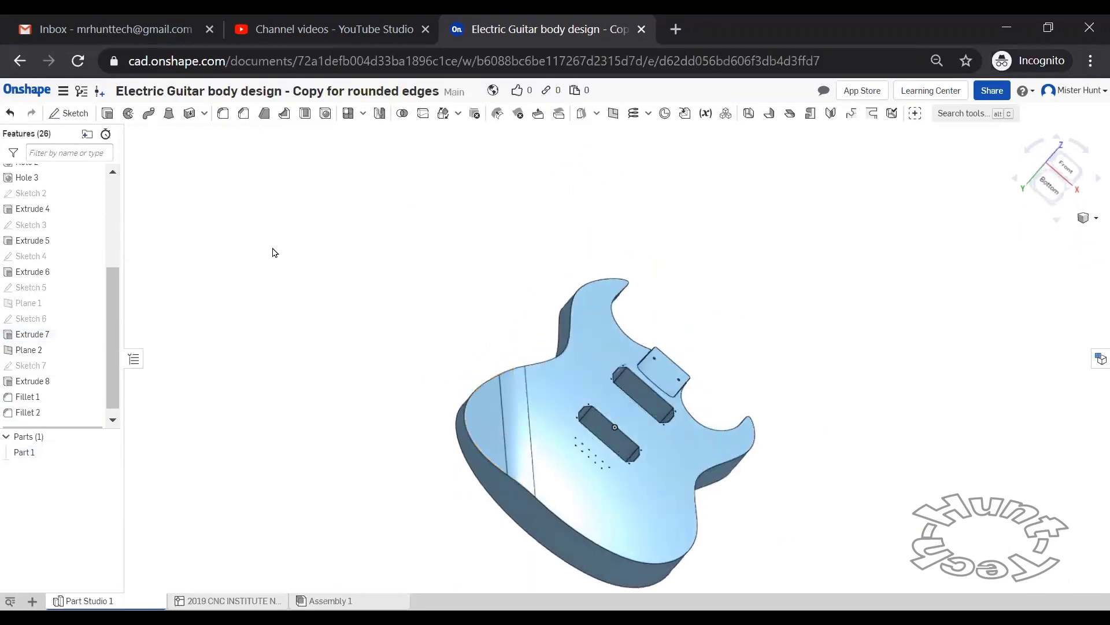
Step: Start a 1 in fillet on the curved edge of the back cut
right_drag(273, 251, 431, 279)
click(532, 346)
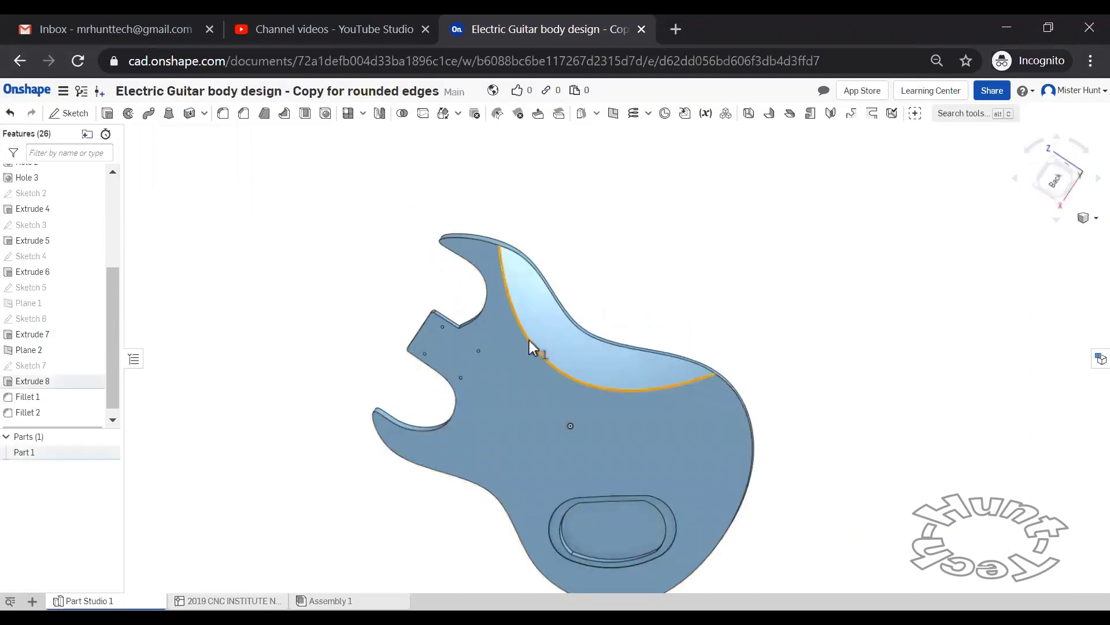
click(224, 114)
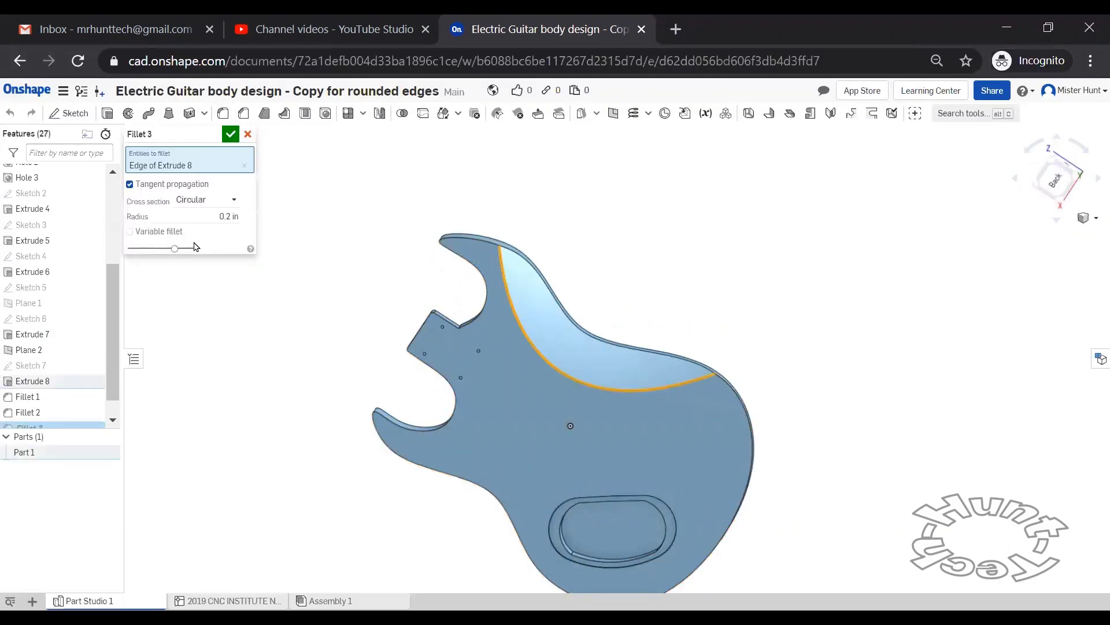
click(207, 213)
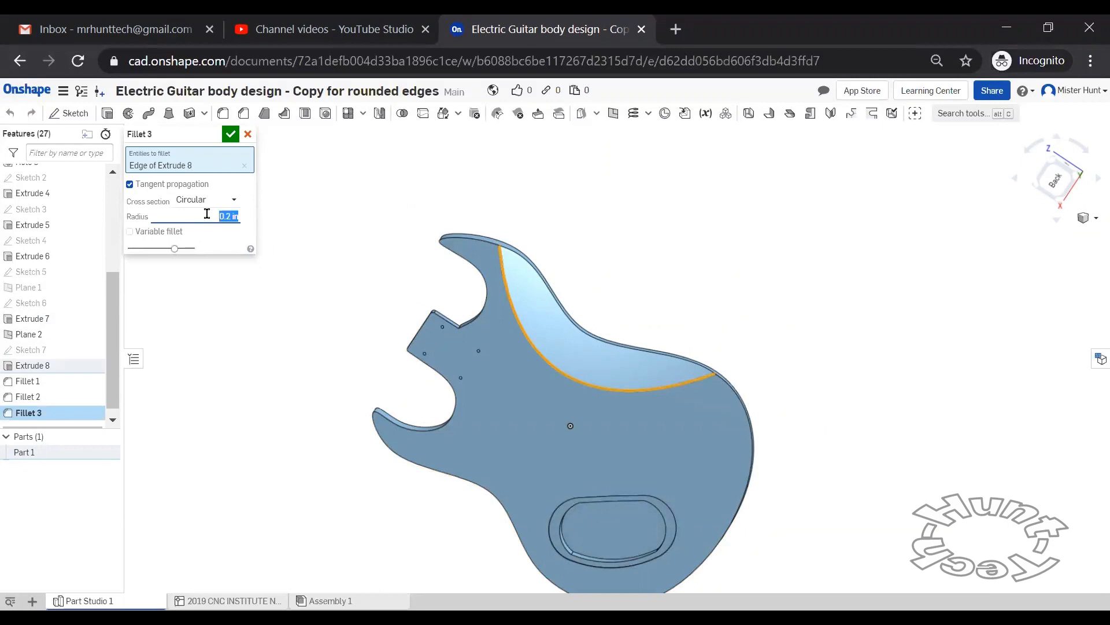
text(1)
key(Tab)
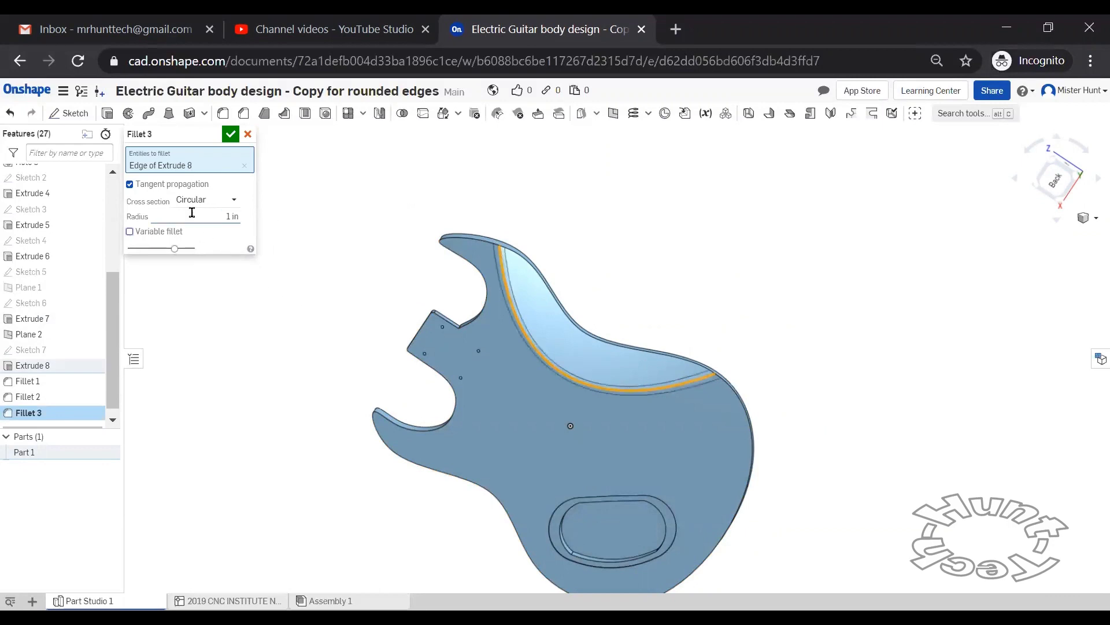
Step: Try a 2 in radius, then return to 1 in and apply the fillet
click(215, 216)
text(2)
key(Return)
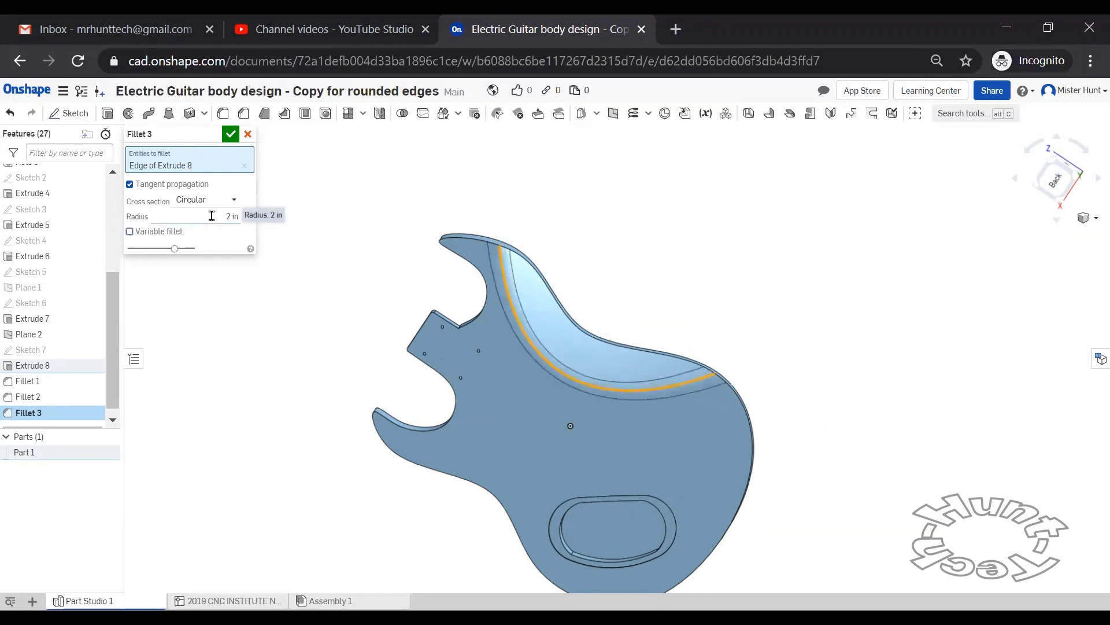
click(223, 214)
text(1)
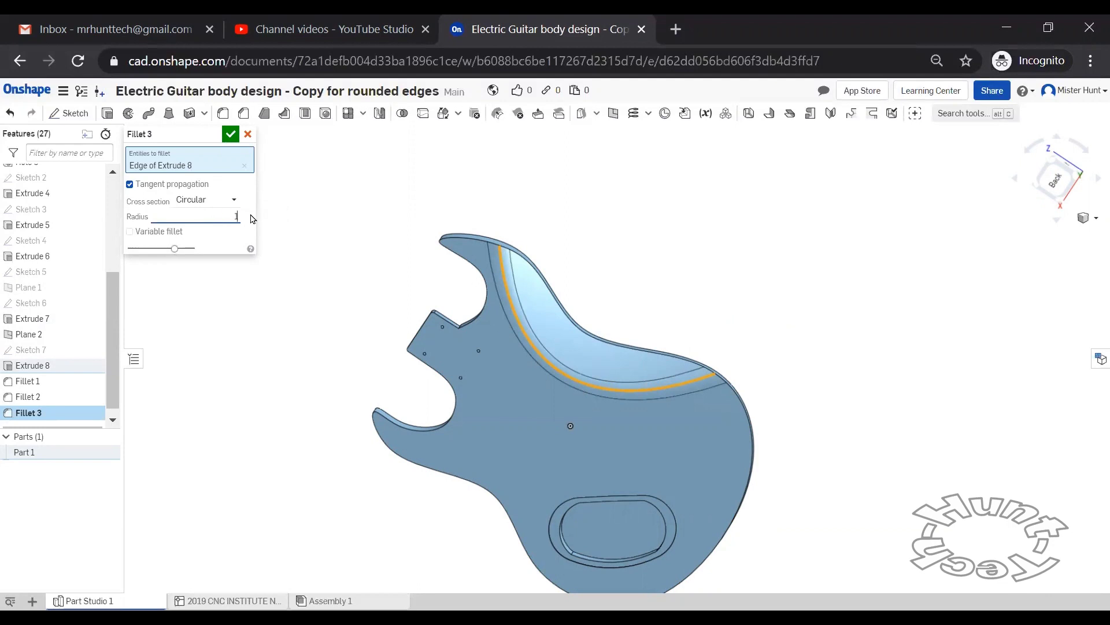
key(Return)
click(230, 136)
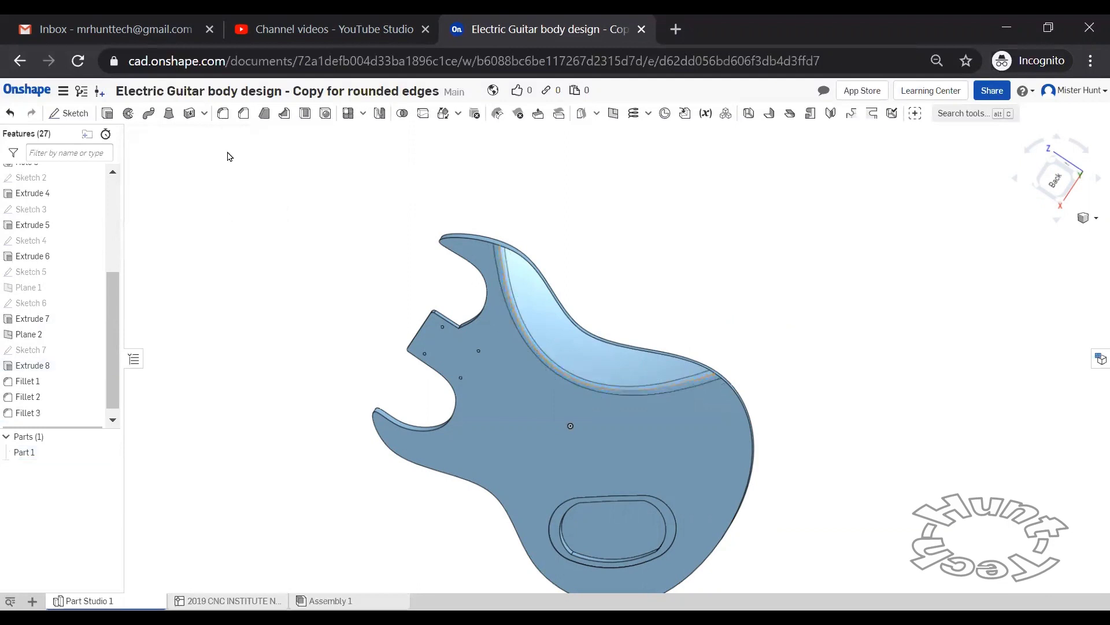
Step: Start a new fillet with tangent propagation off and variable fillet on
right_drag(519, 213, 333, 231)
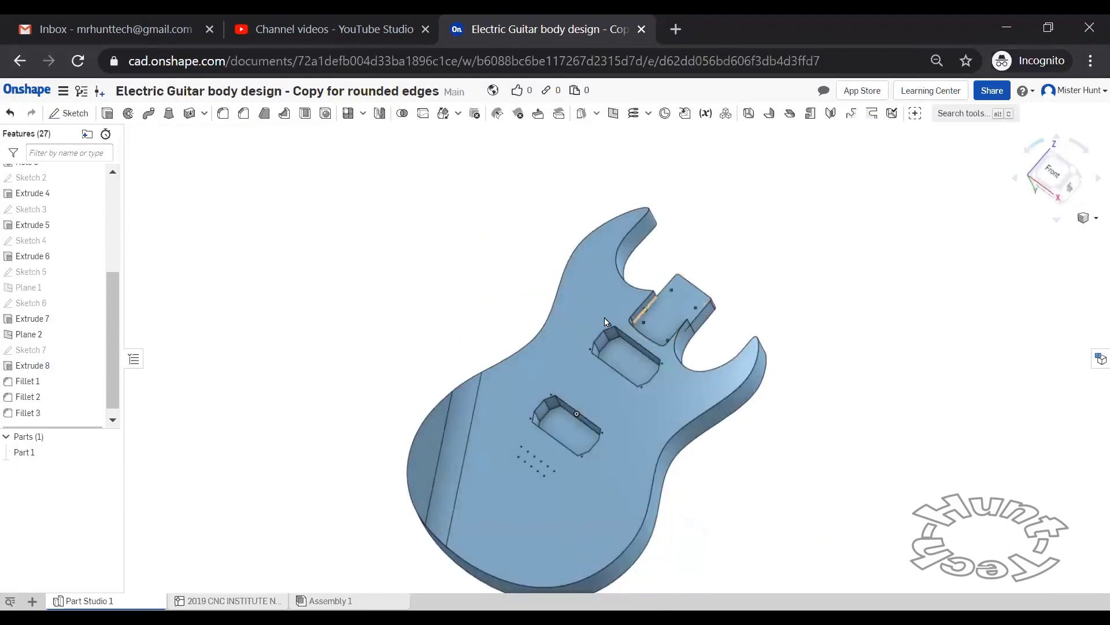
right_drag(607, 279, 605, 253)
mouse_move(775, 232)
right_down()
mouse_move(790, 243)
mouse_move(787, 216)
right_up()
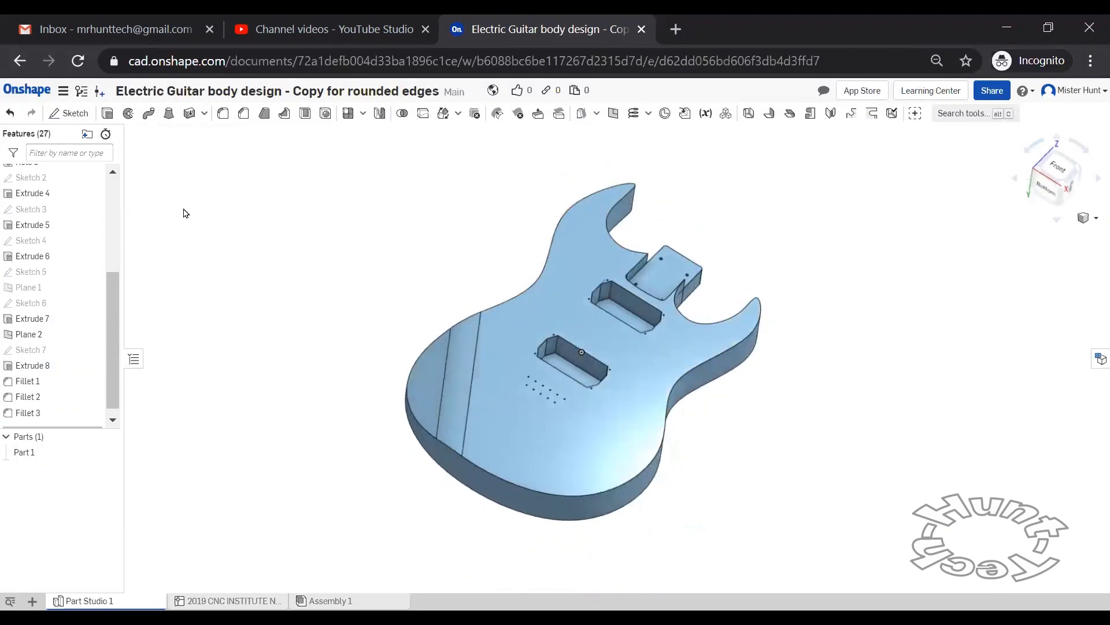
click(222, 113)
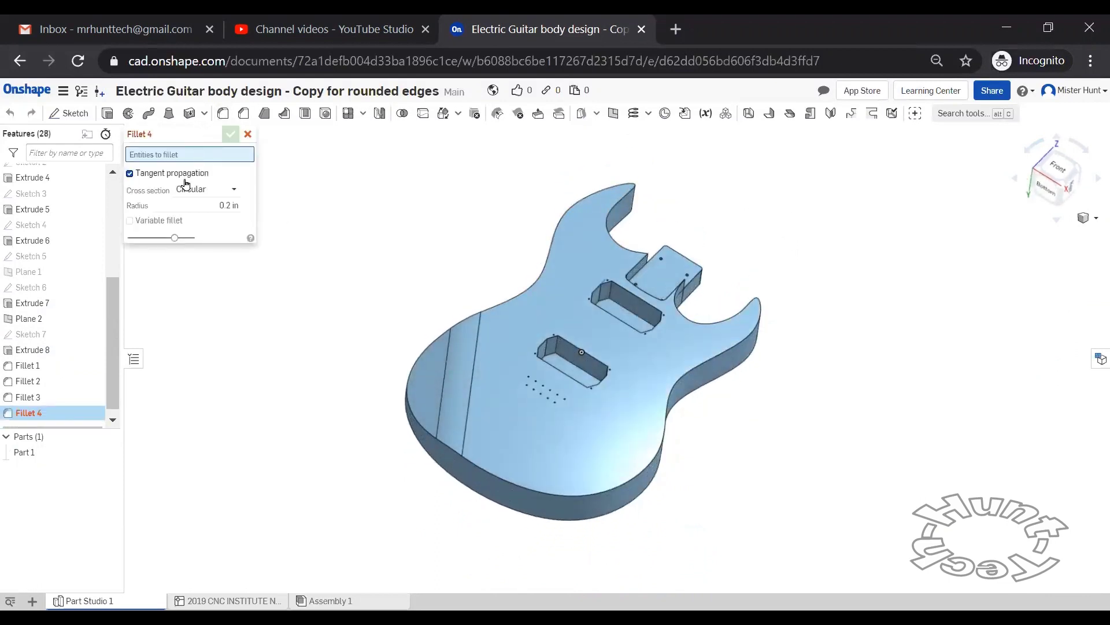
click(205, 201)
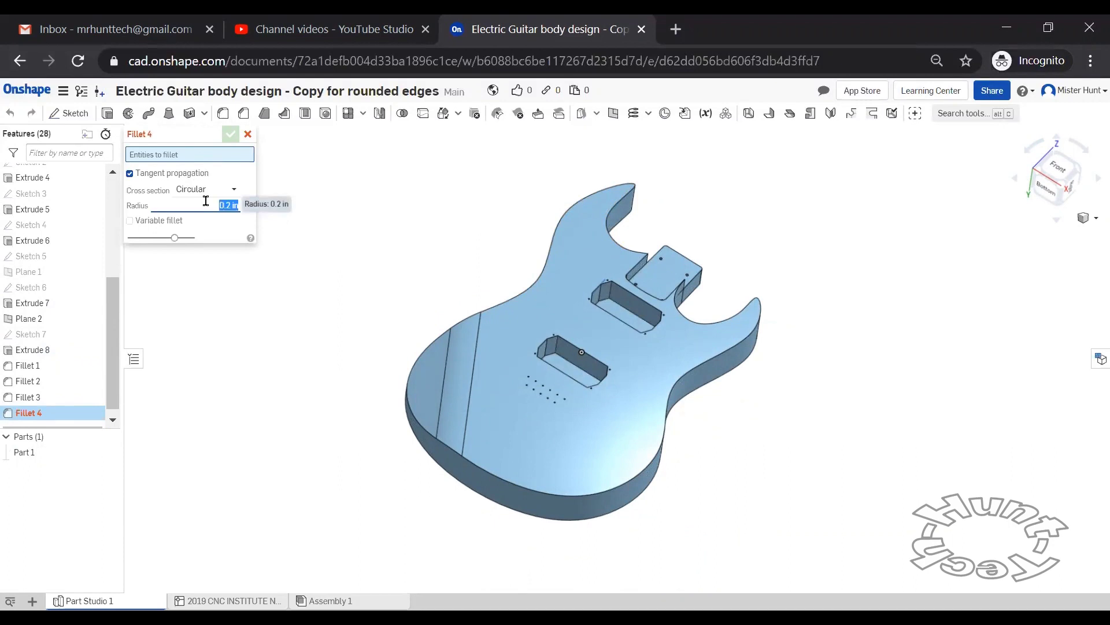
text(0.18)
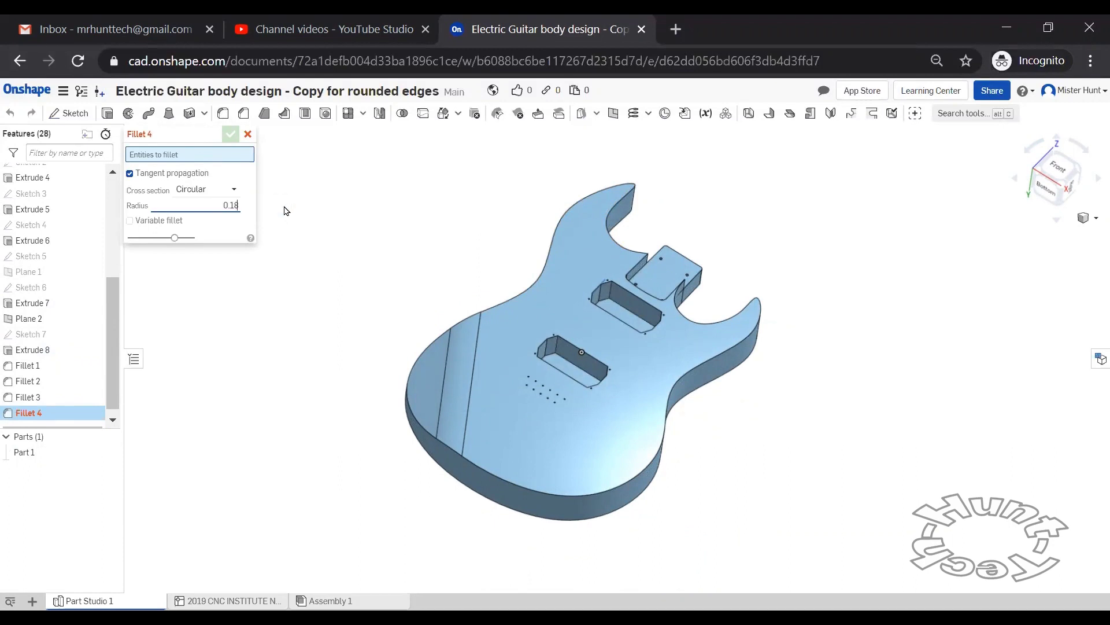
click(129, 174)
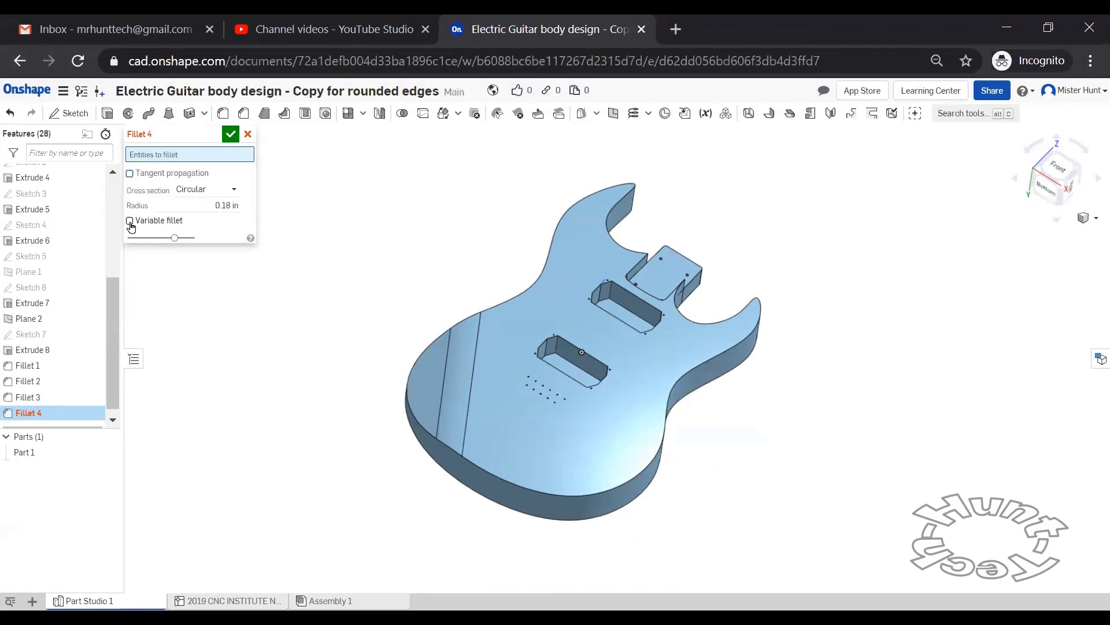
click(129, 220)
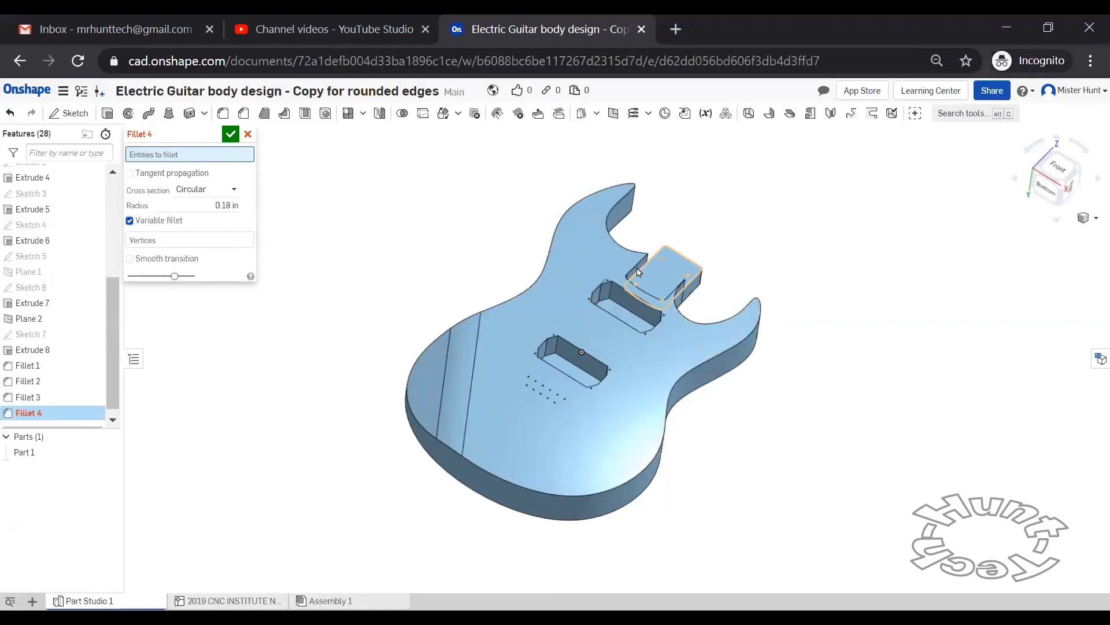
Step: Select the five front outer outline edge segments of the body
click(623, 253)
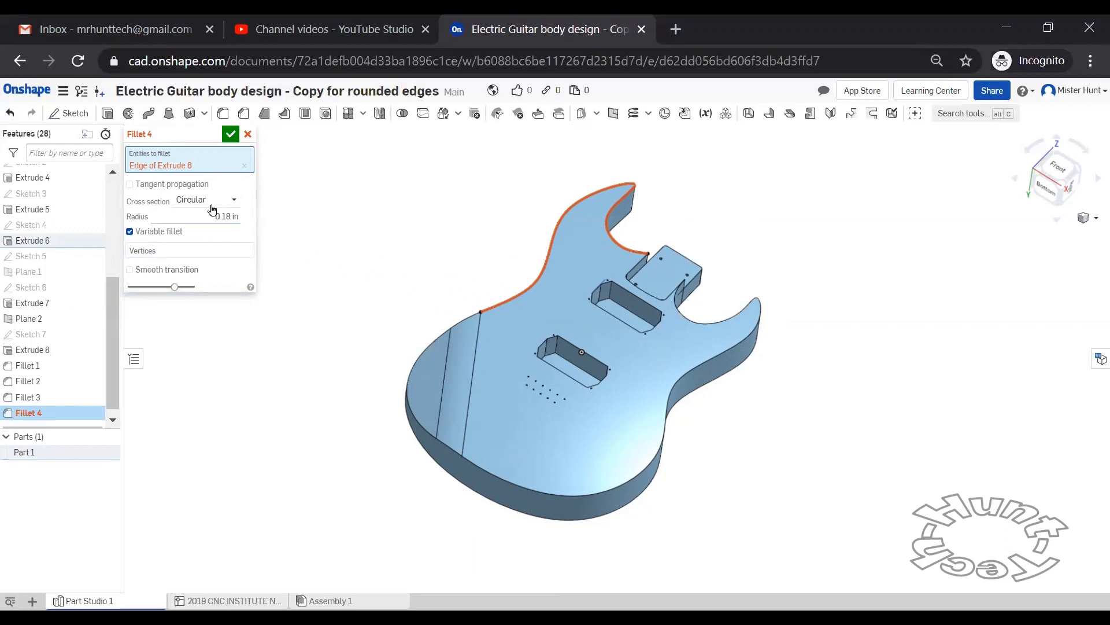
click(244, 166)
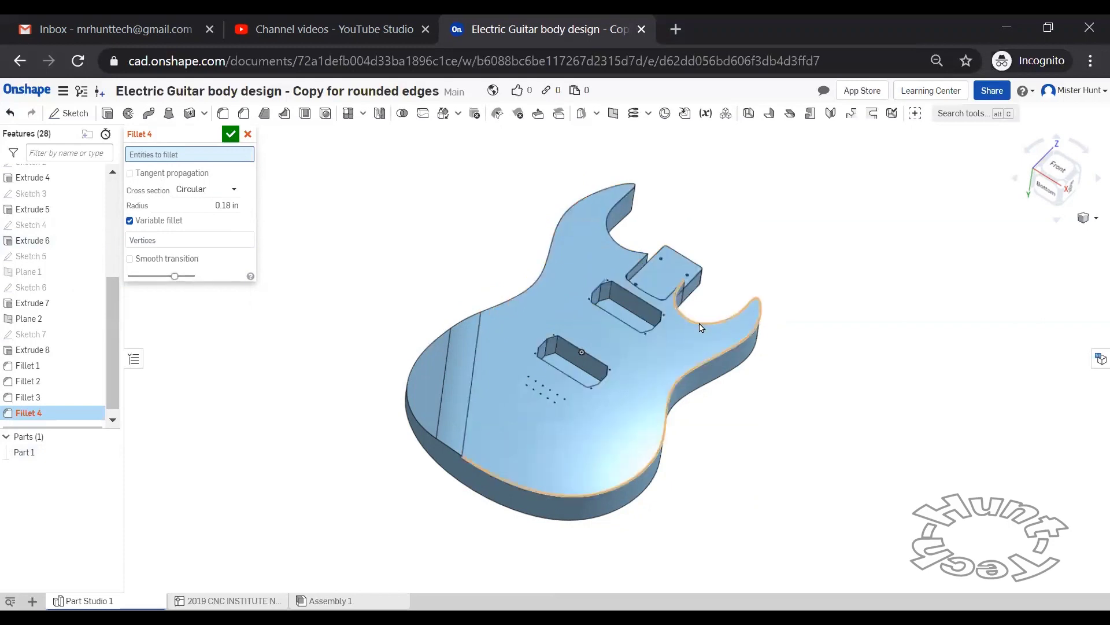
click(491, 442)
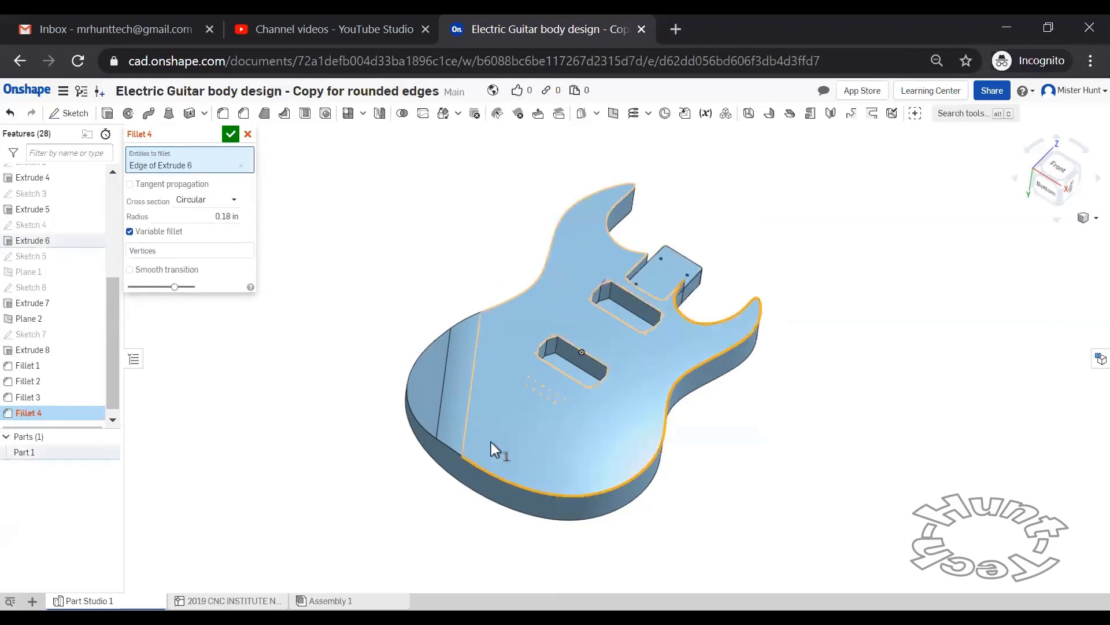
click(457, 449)
click(429, 432)
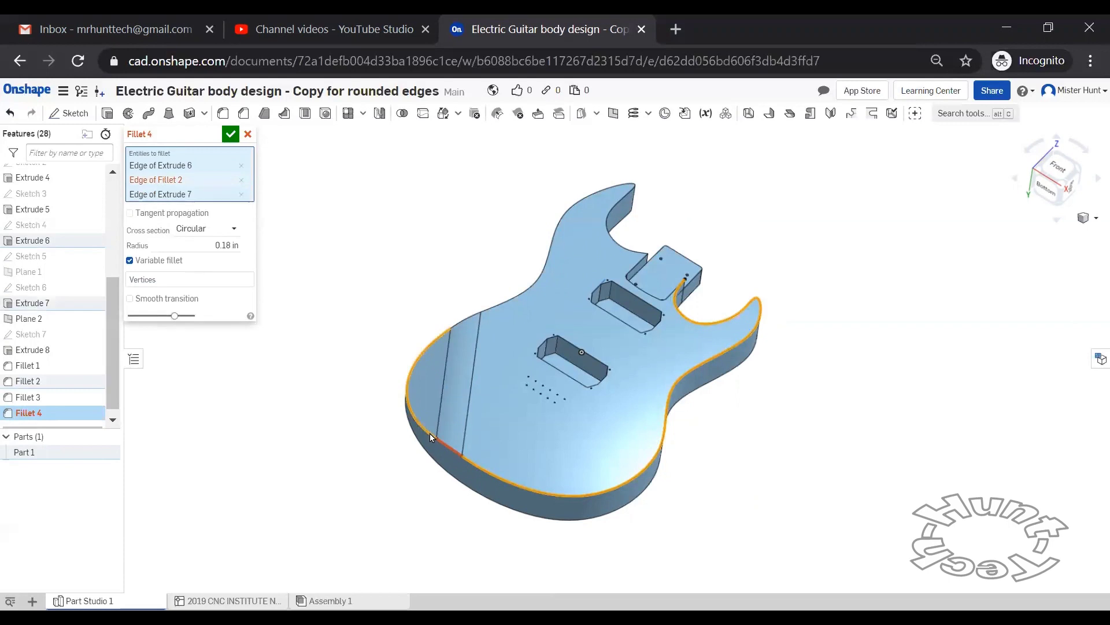
click(453, 326)
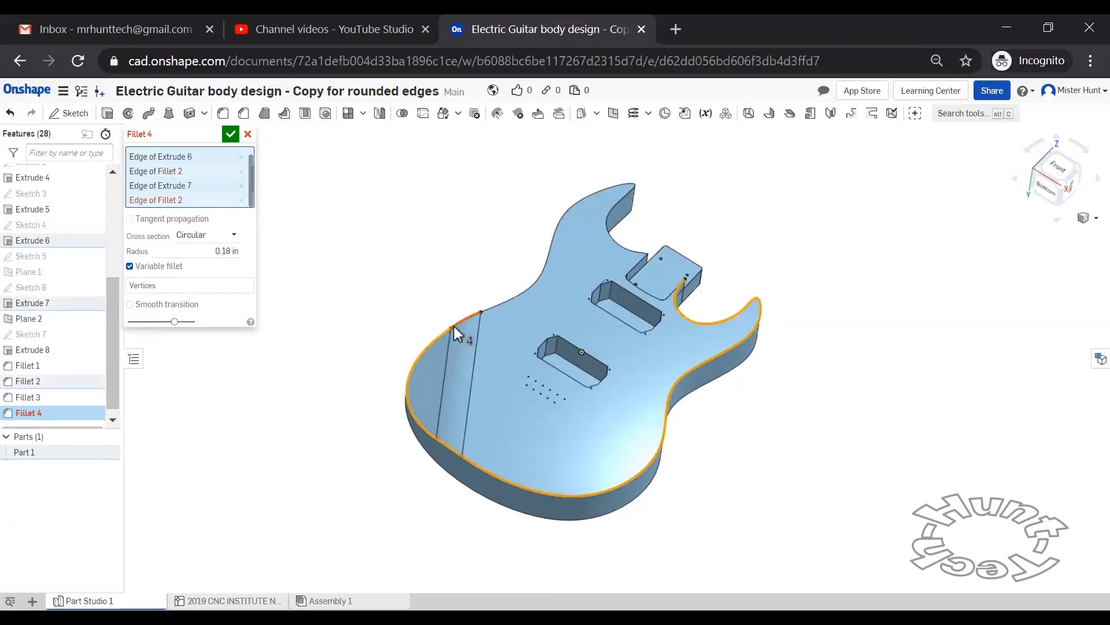
click(492, 310)
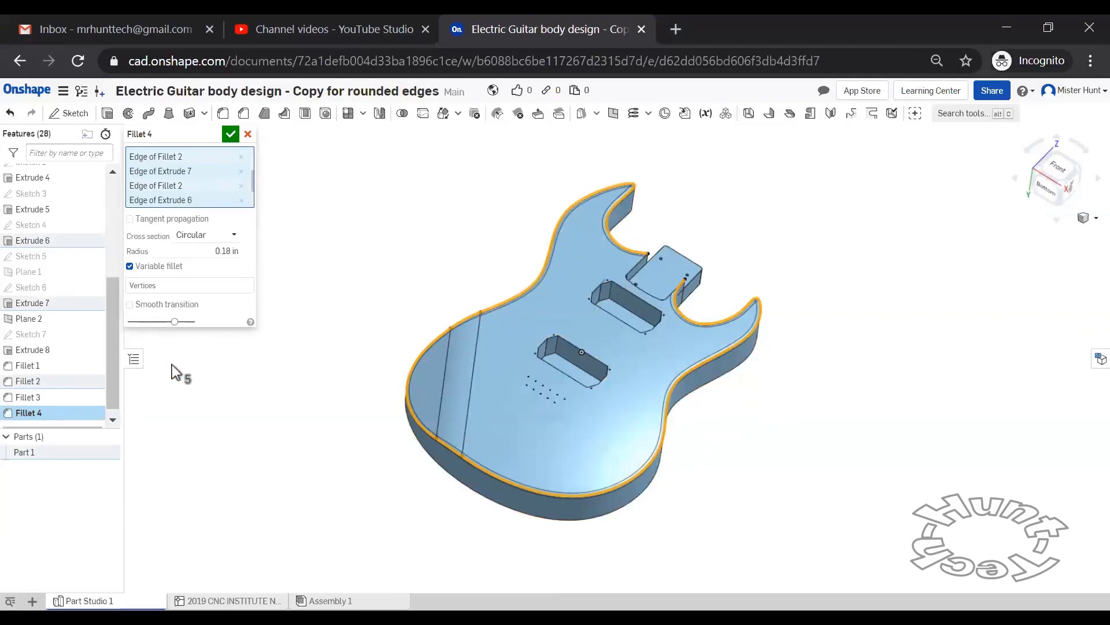
Step: Set the front outline fillet radius to 0.19 in and apply Fillet 4
click(214, 251)
text(0.19)
key(Return)
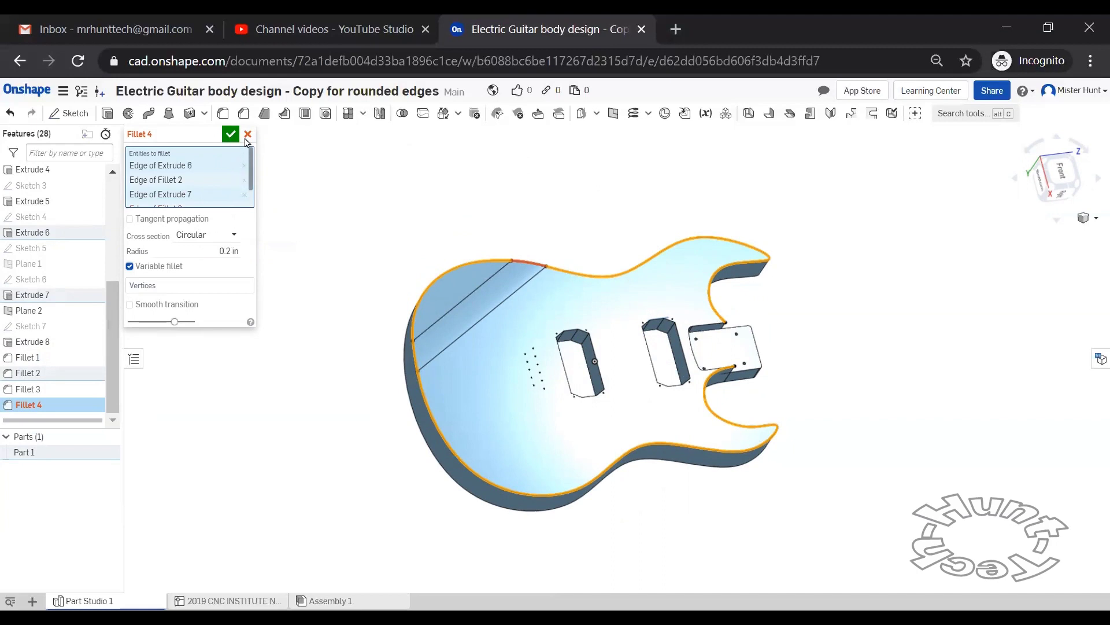
click(248, 135)
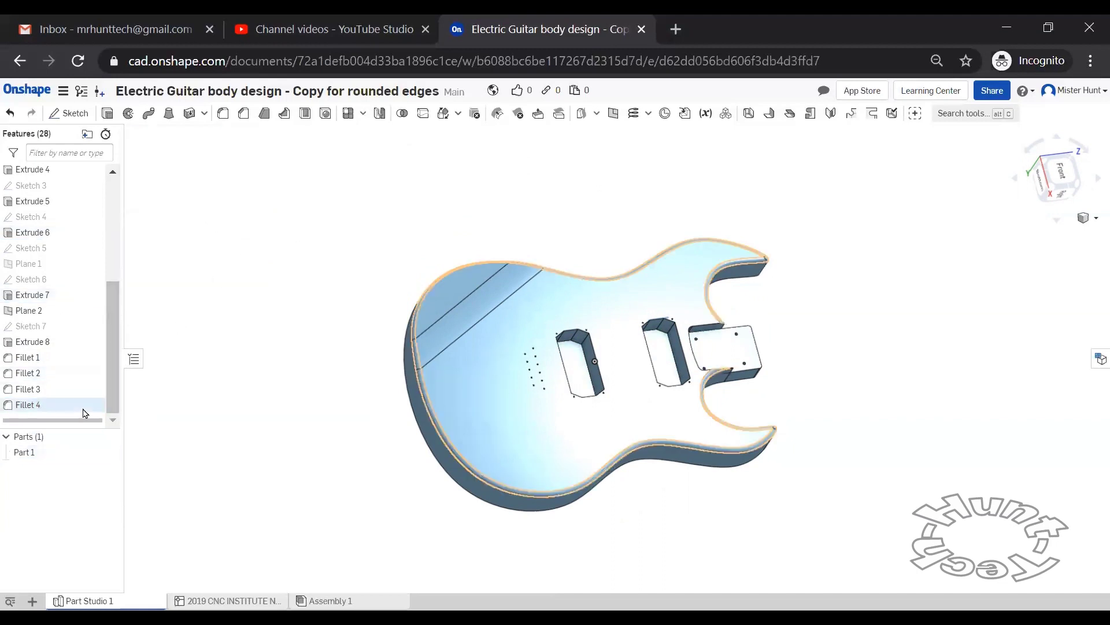
right_drag(248, 363, 411, 426)
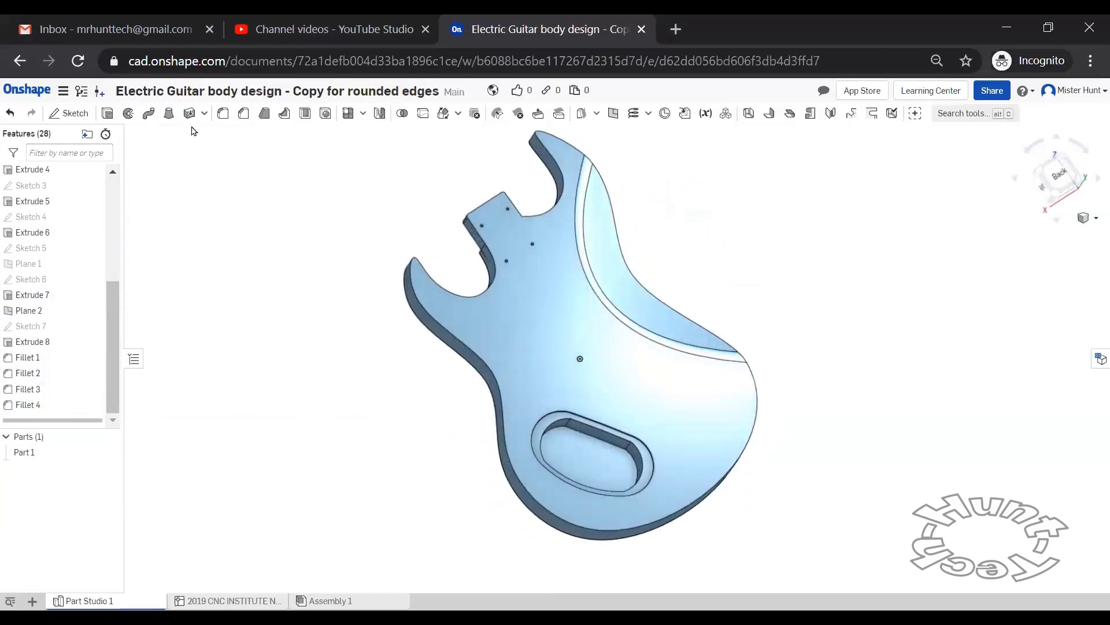
Step: Start Fillet 5 at 0.19 in with tangent propagation off and variable fillet on
click(224, 113)
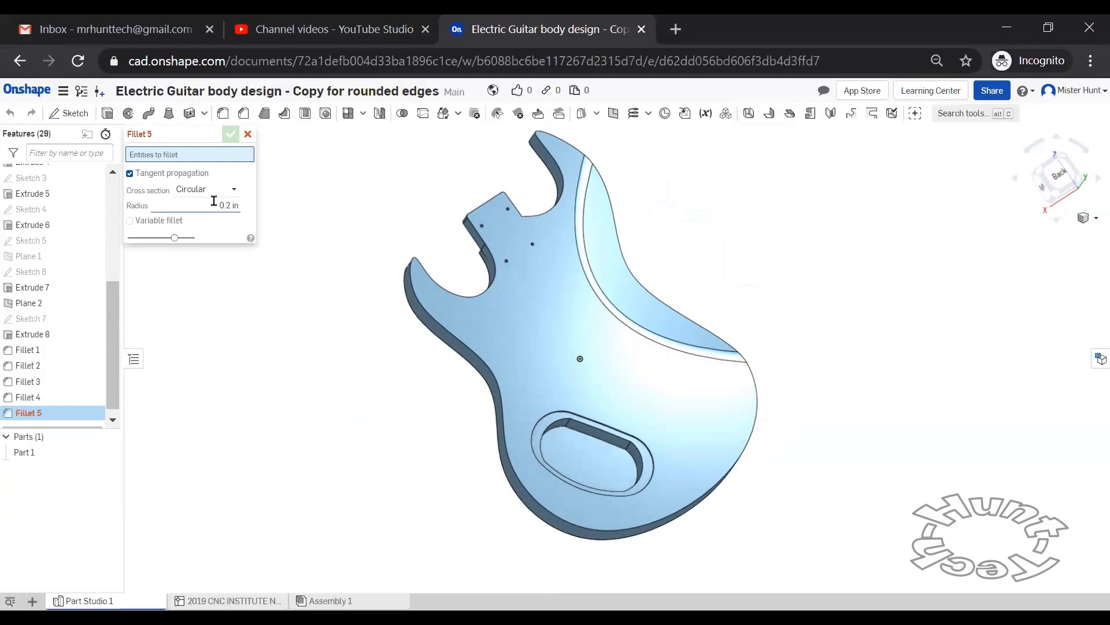
click(236, 204)
key(BackSpace)
text(0.19)
key(Return)
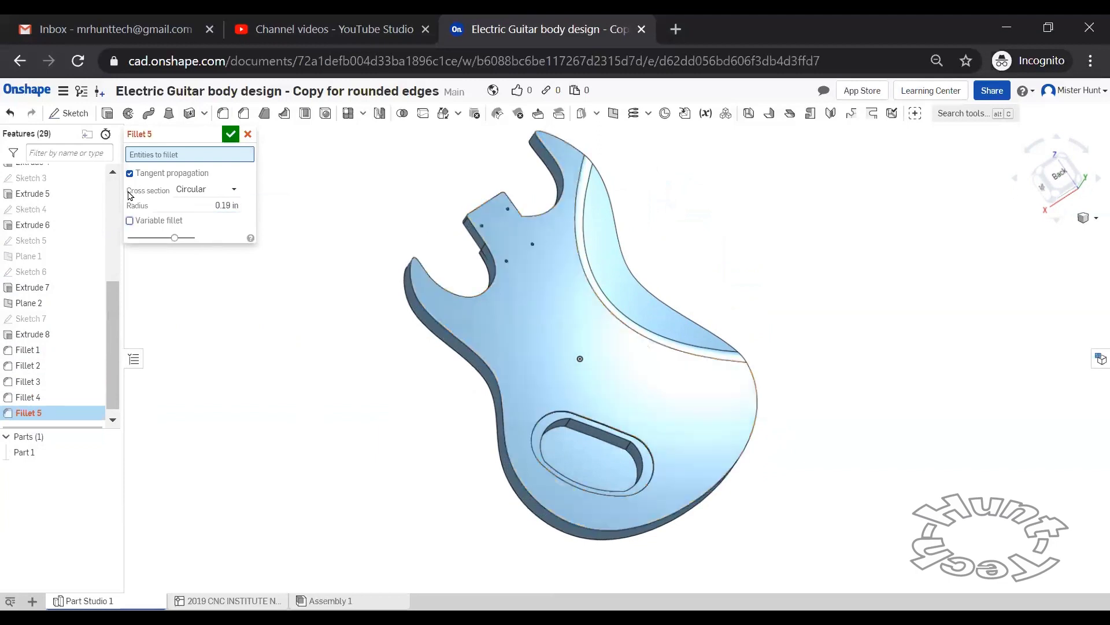
click(129, 173)
click(129, 222)
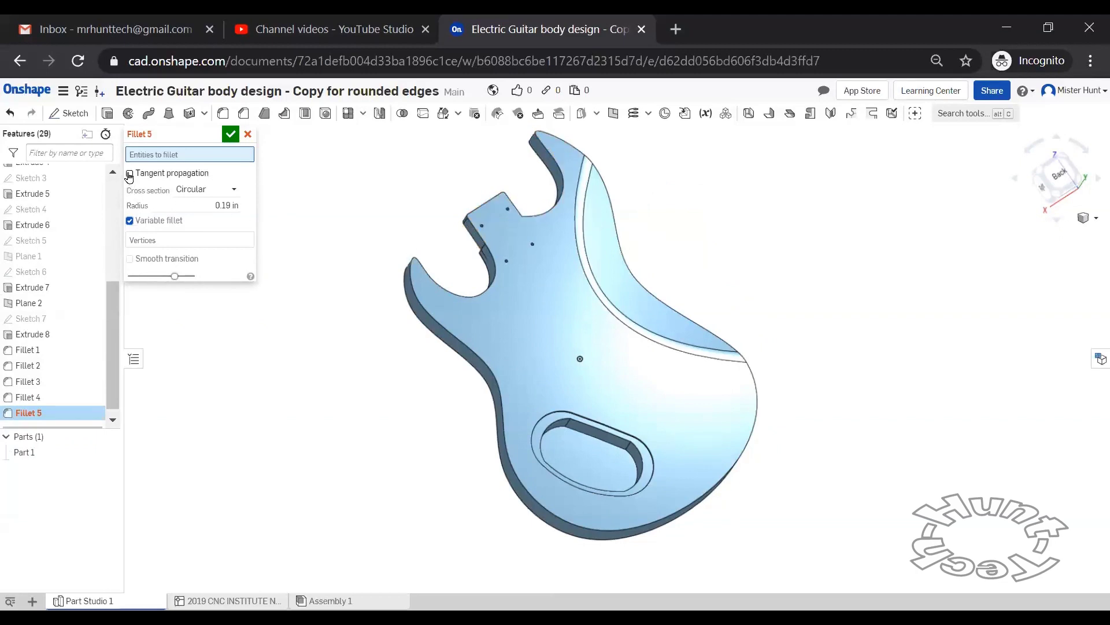
click(129, 174)
click(129, 175)
Step: Add the five back outline edge segments around the horns to Fillet 5
click(546, 180)
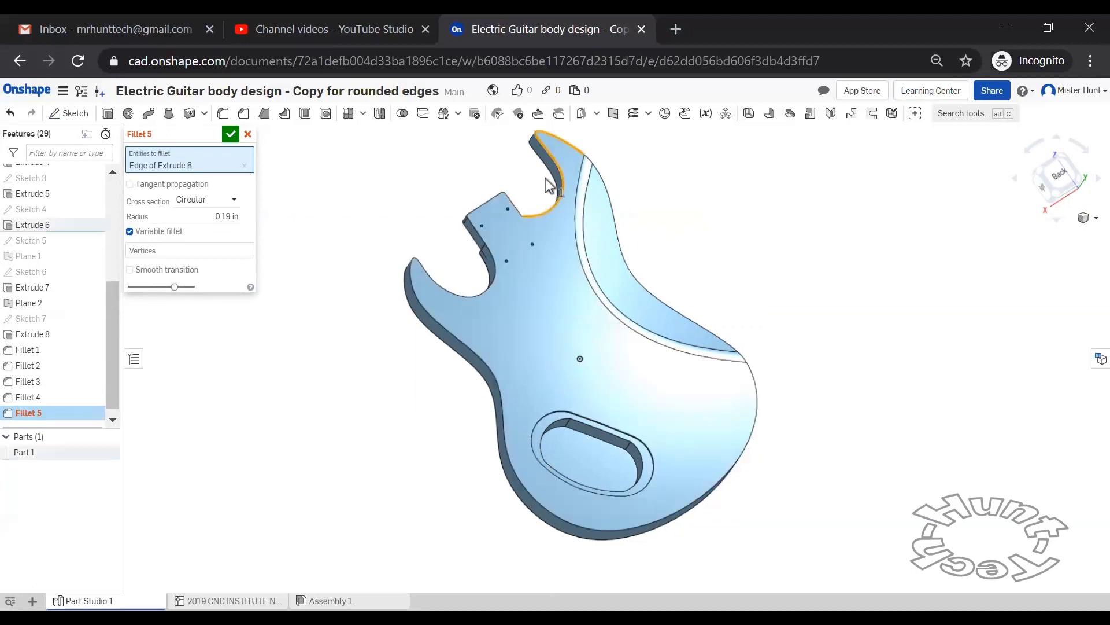
scroll(592, 157, up, 5)
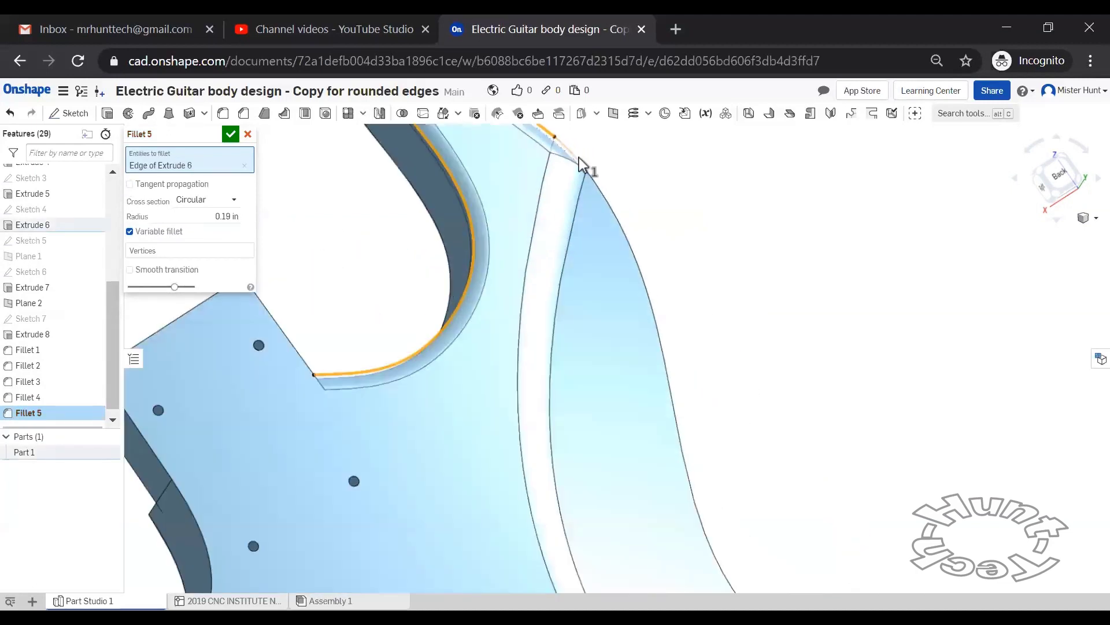
click(585, 170)
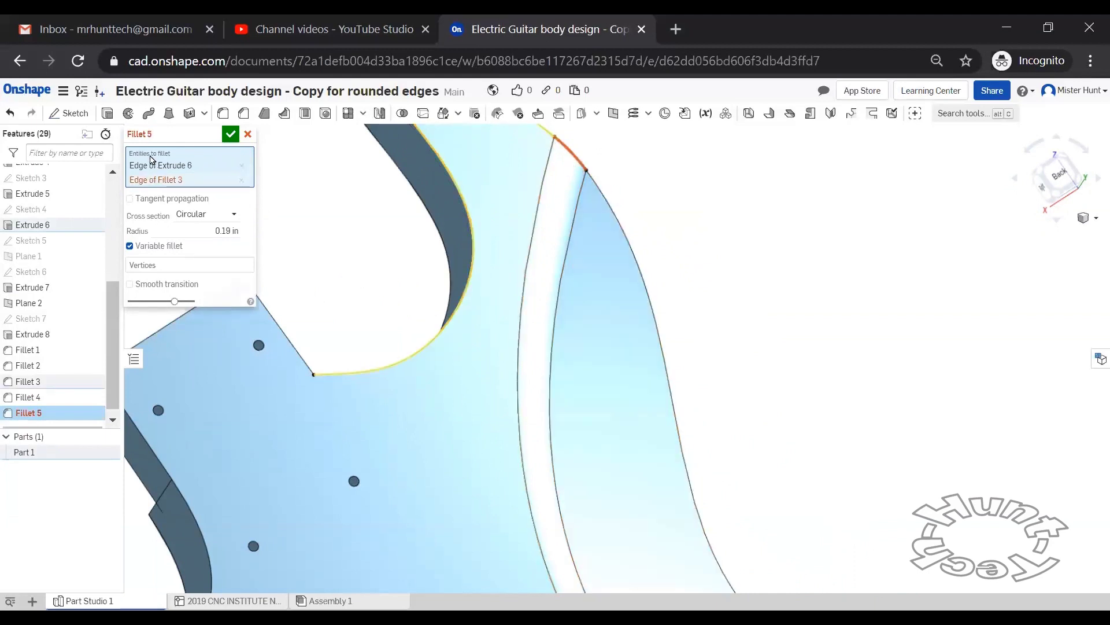
click(612, 208)
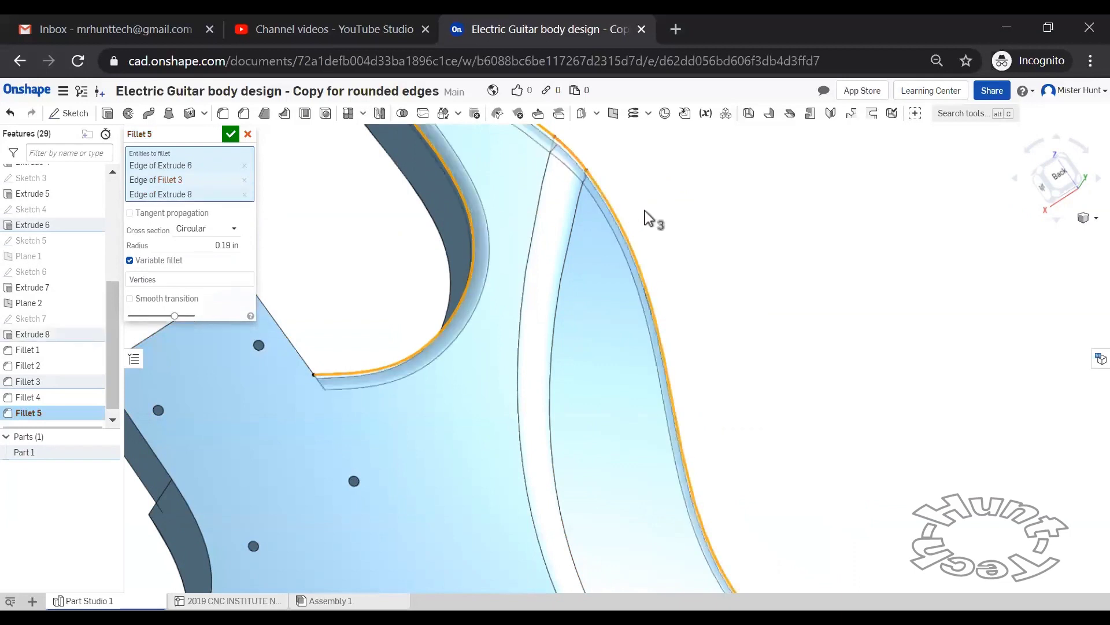
scroll(646, 218, up, 3)
scroll(642, 209, down, 5)
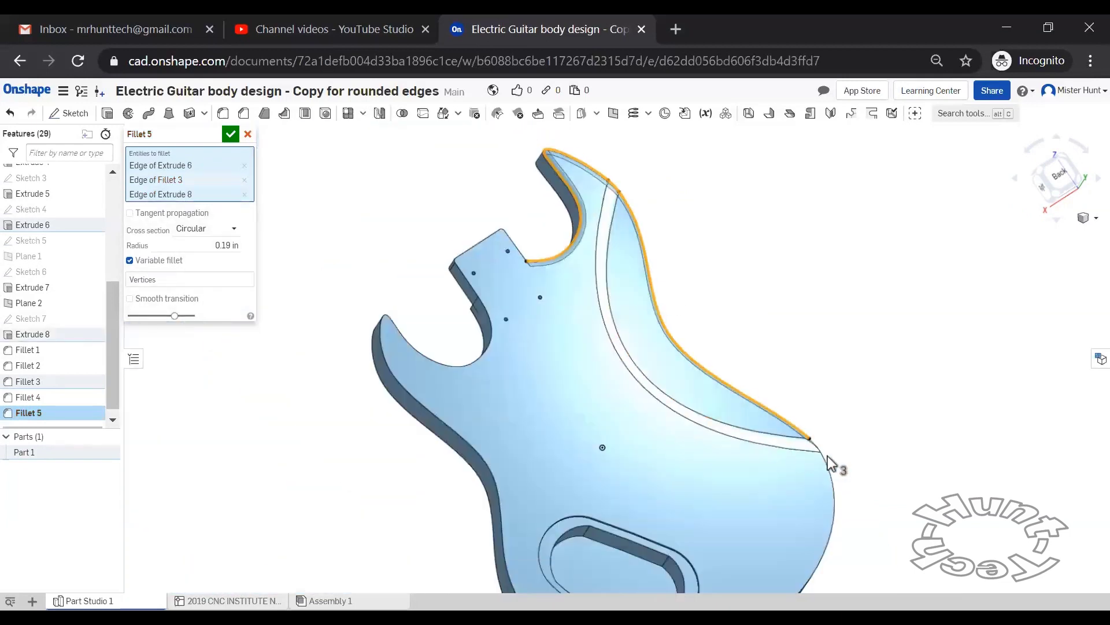
scroll(822, 454, up, 3)
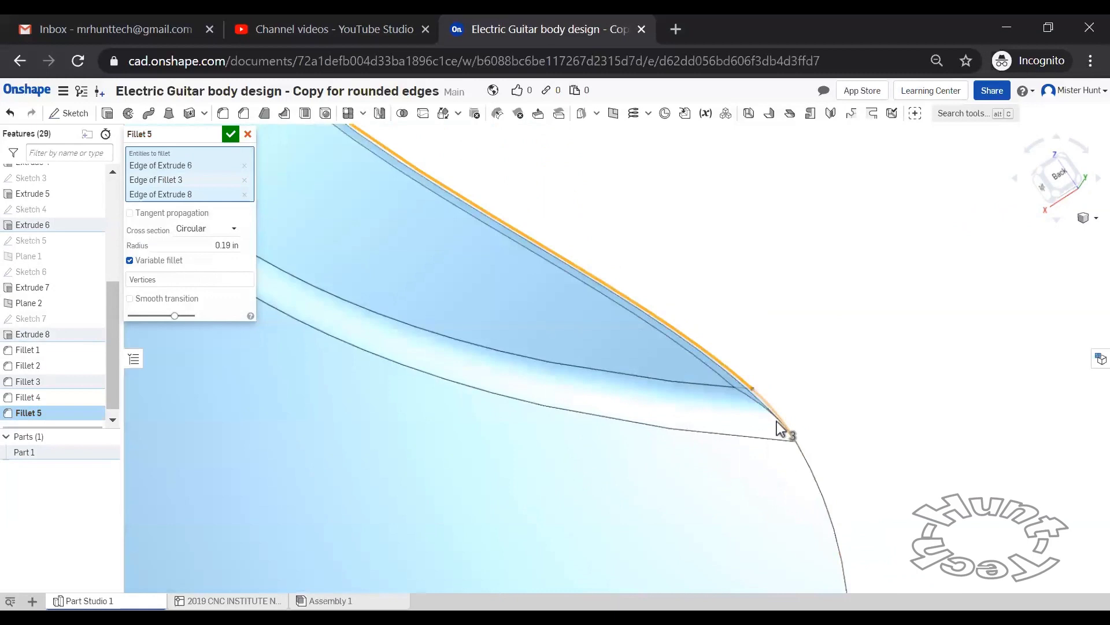
scroll(769, 419, up, 2)
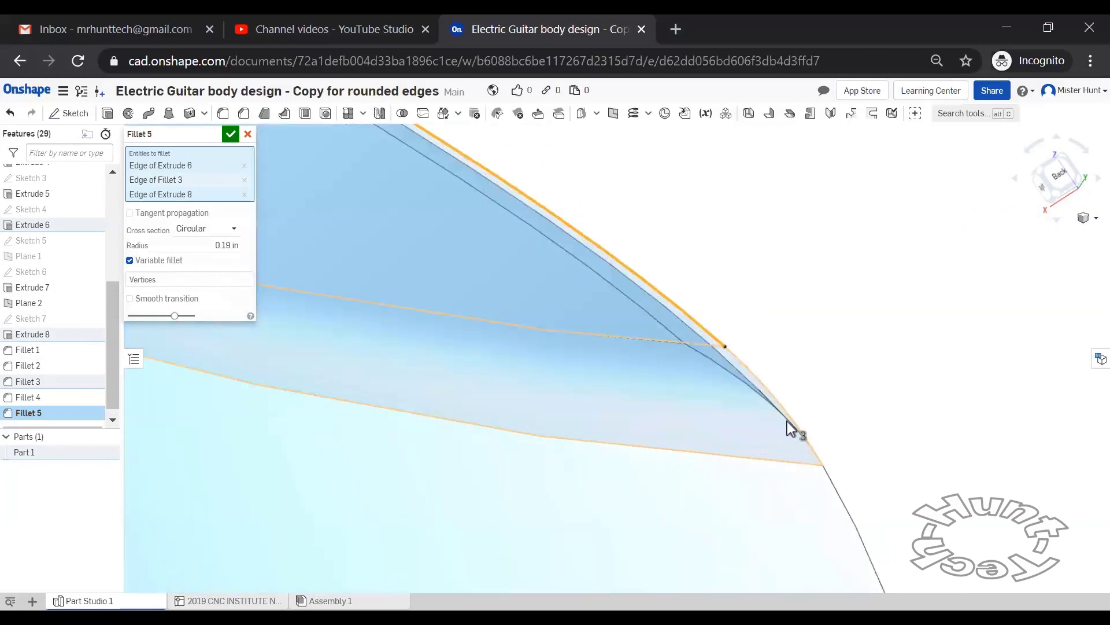
click(790, 422)
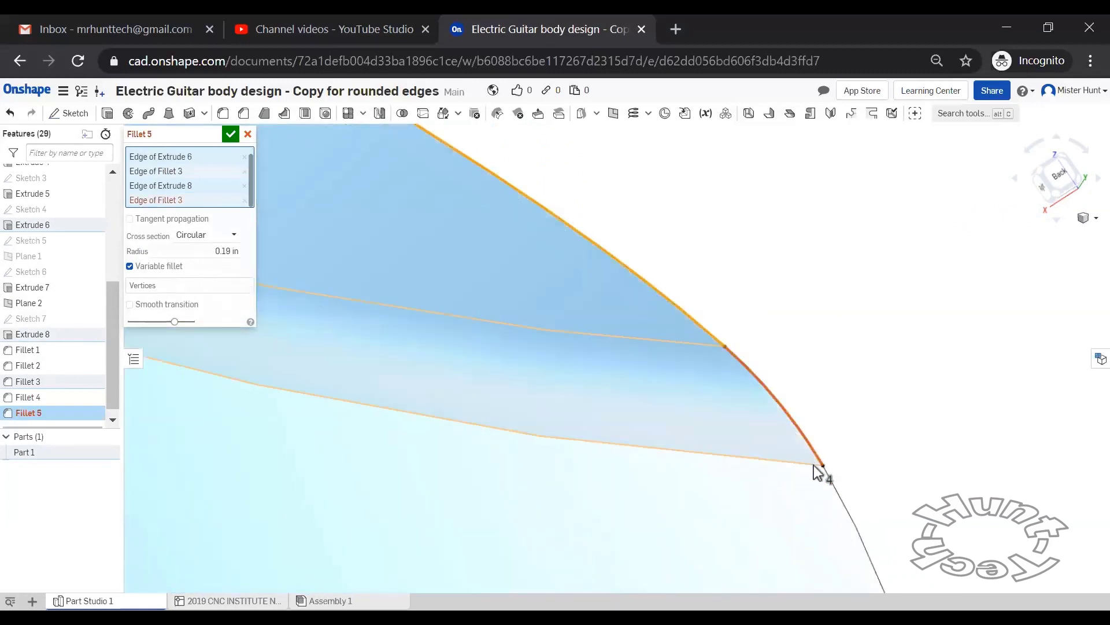
click(831, 494)
scroll(847, 294, down, 5)
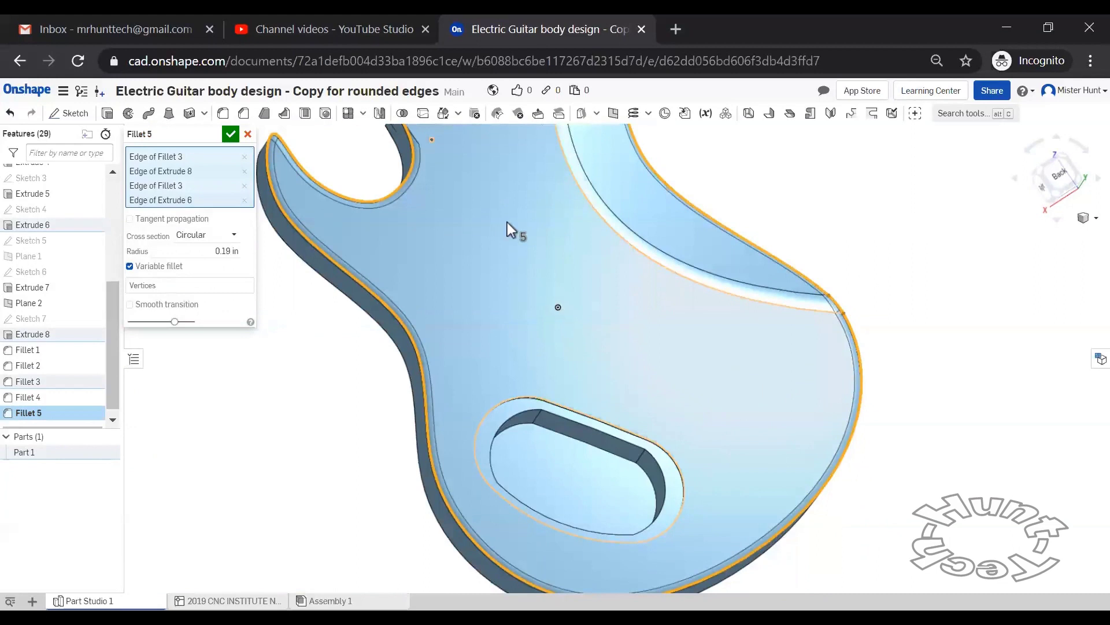
middle_drag(508, 222, 582, 297)
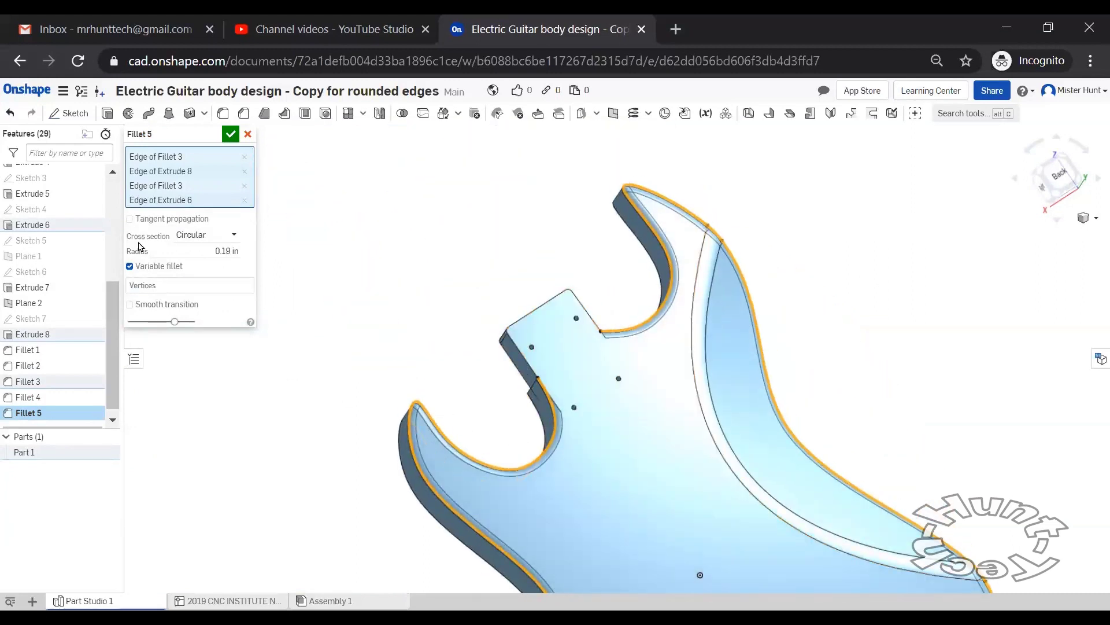
Step: Apply Fillet 5, then rotate the body from isometric to inspect the rounded edges
click(231, 134)
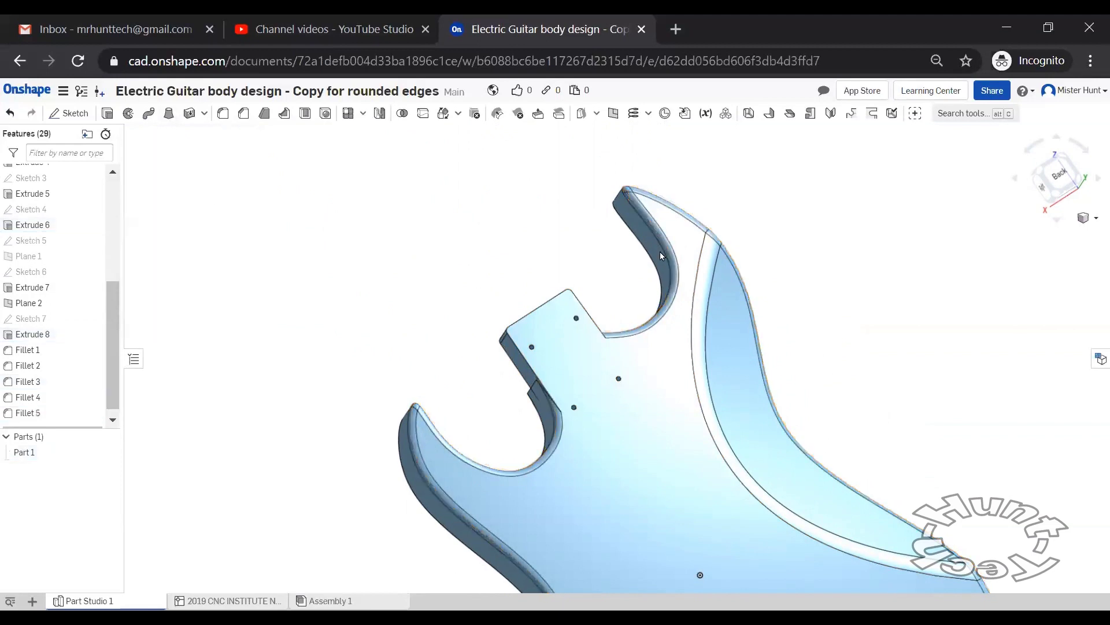
click(1040, 175)
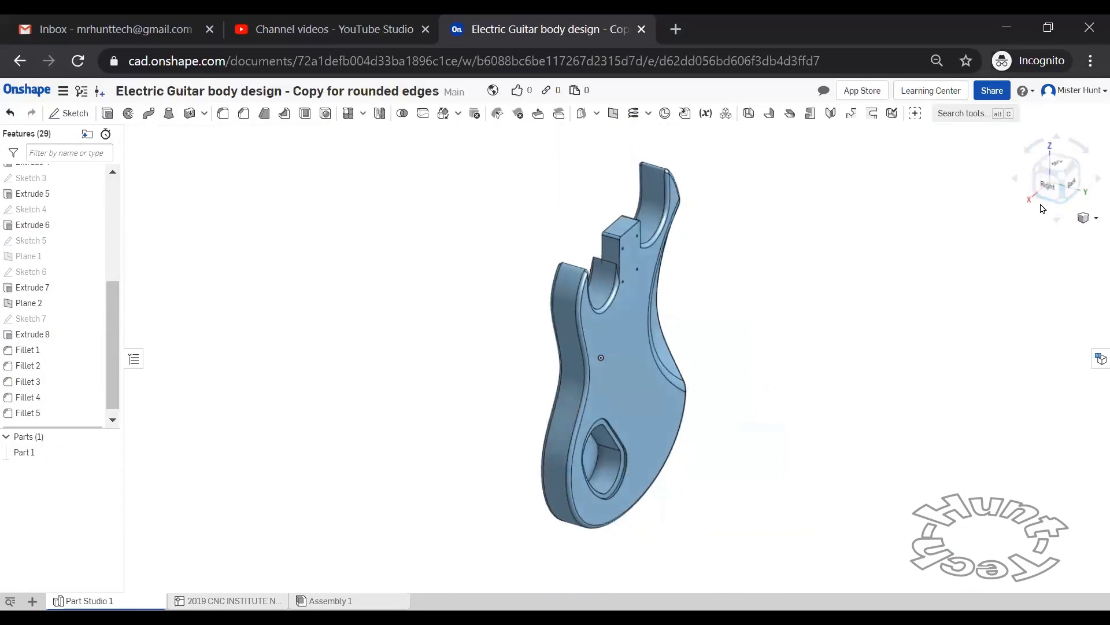
right_drag(1039, 235, 745, 244)
right_drag(851, 215, 872, 236)
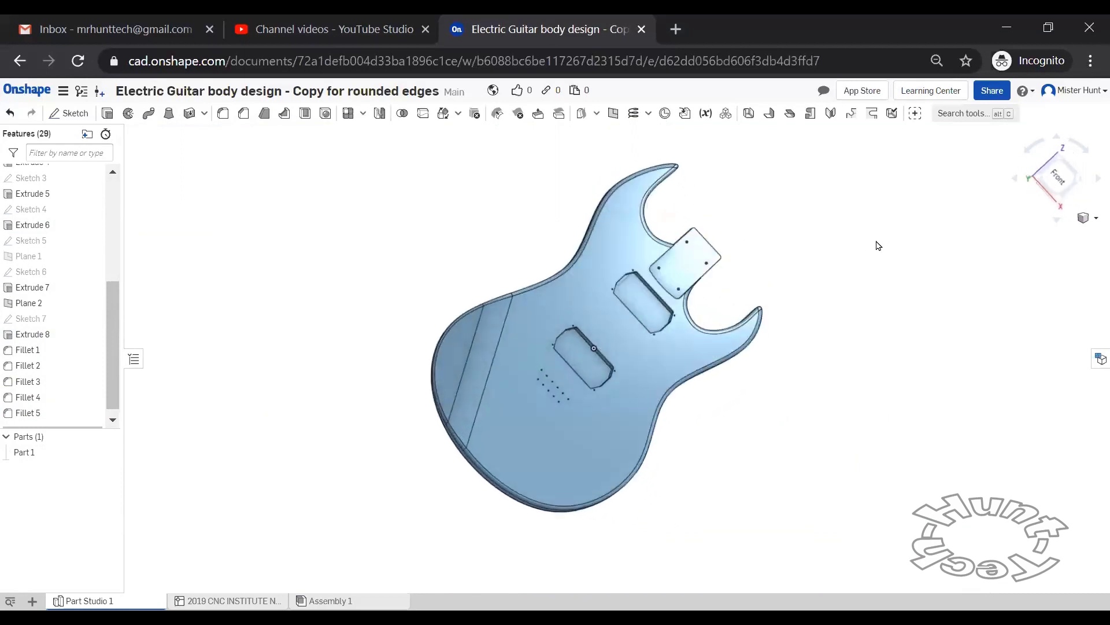